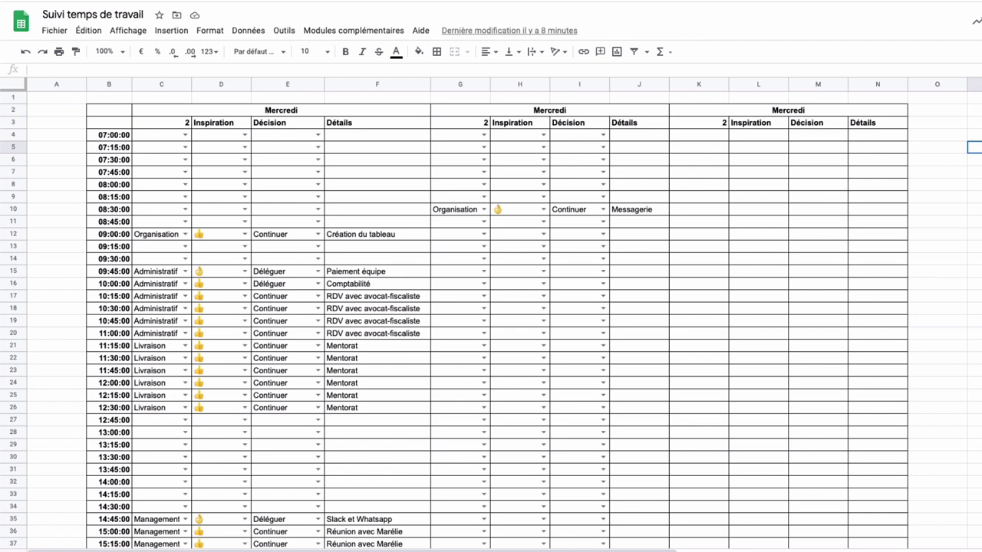
Step: Set the time-tracking sheet's zoom to 150%
scroll(611, 333, down, 1)
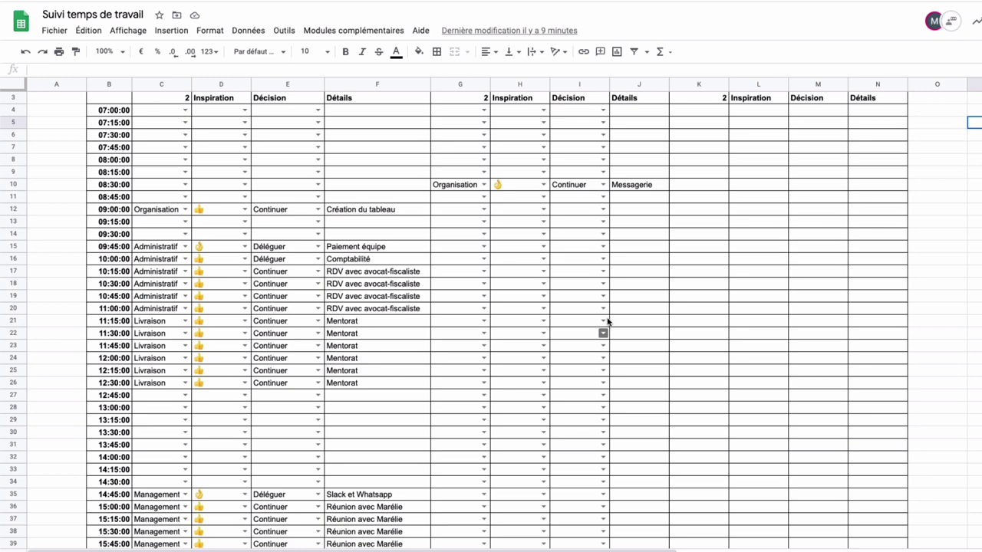
scroll(216, 305, up, 1)
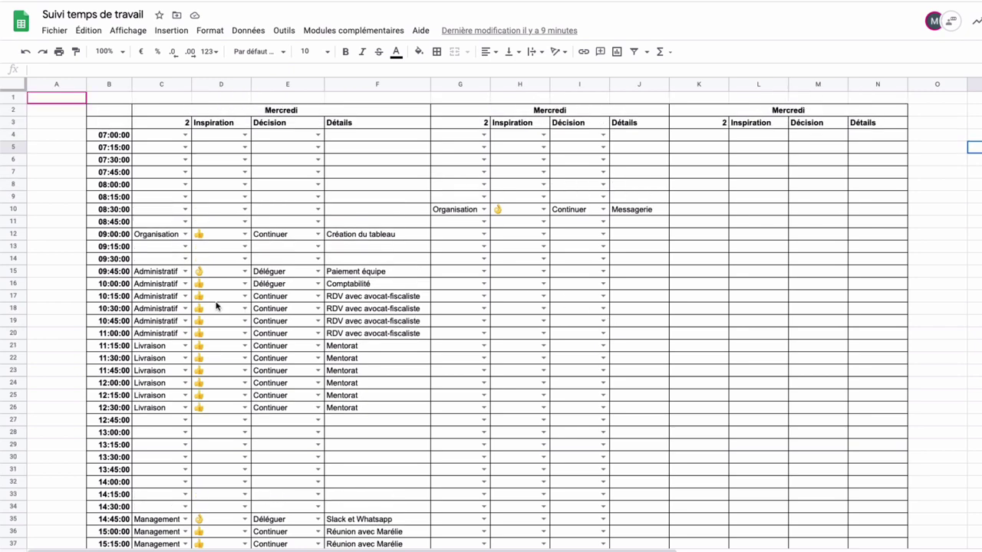
scroll(216, 306, down, 3)
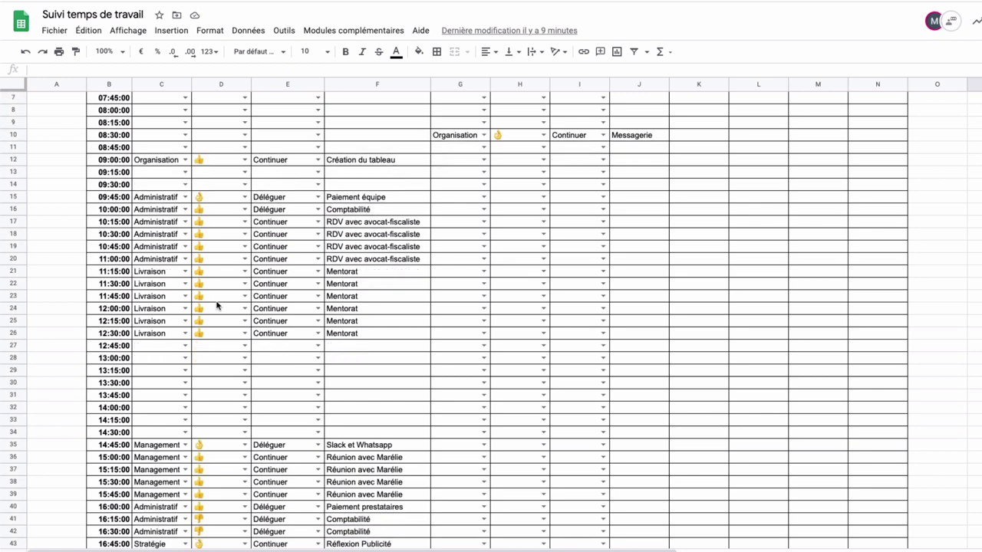
scroll(216, 306, down, 4)
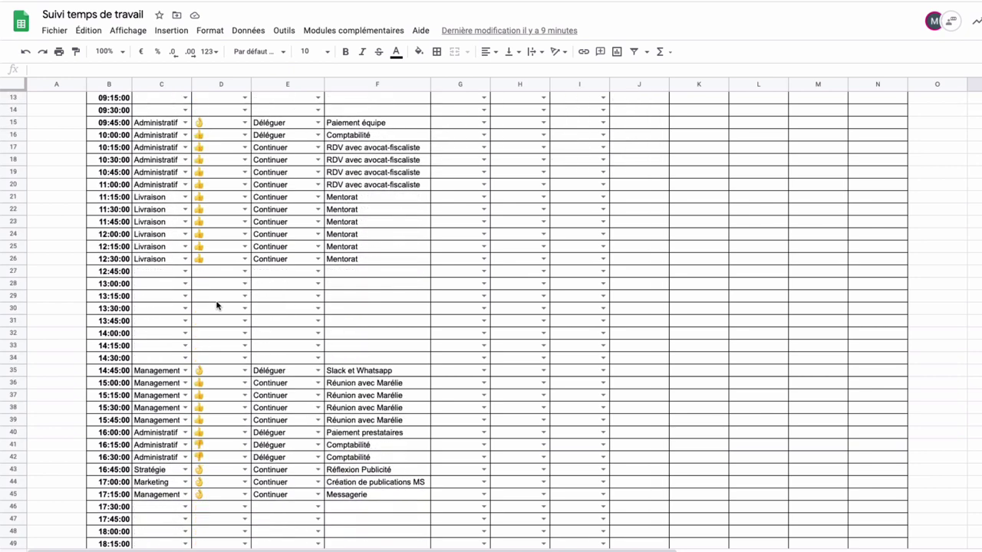
scroll(217, 306, up, 7)
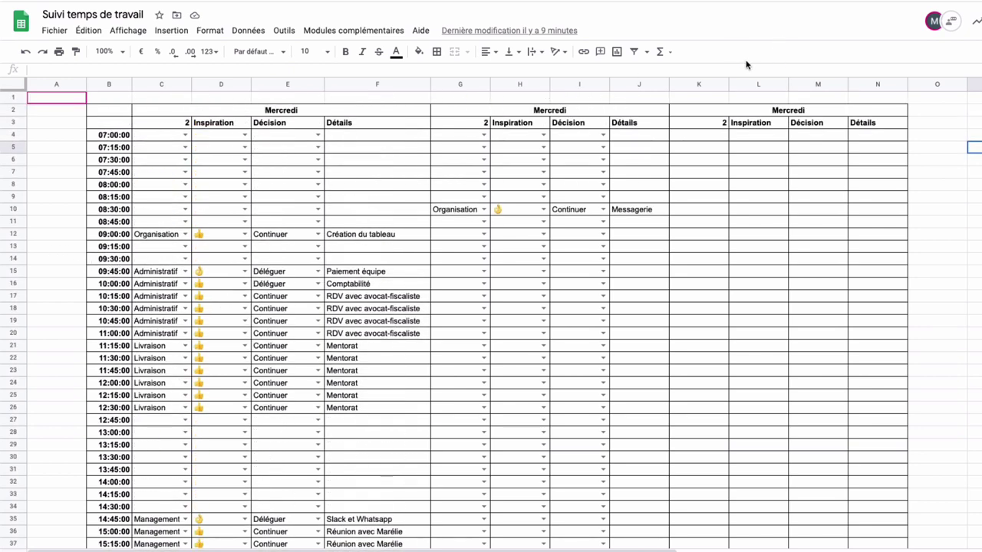
click(120, 54)
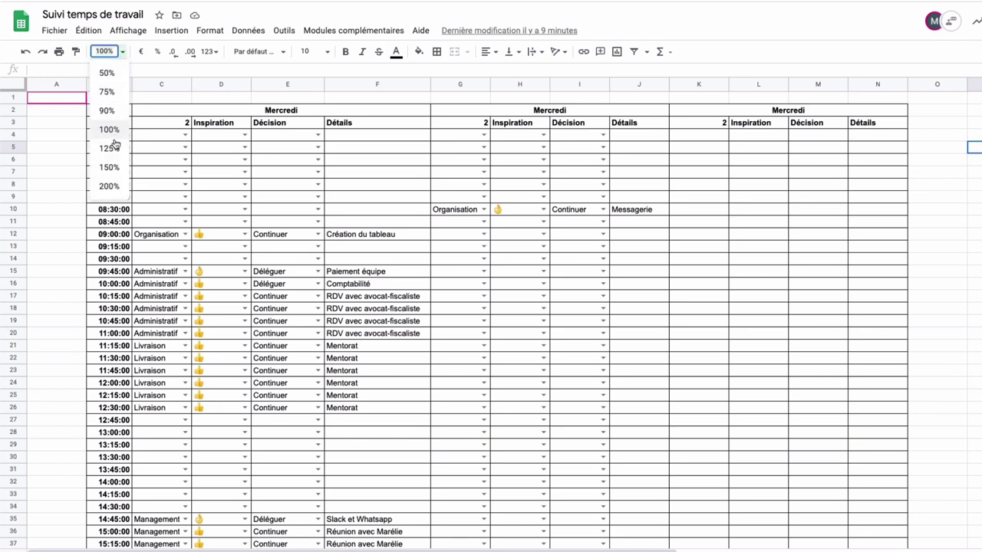
click(109, 167)
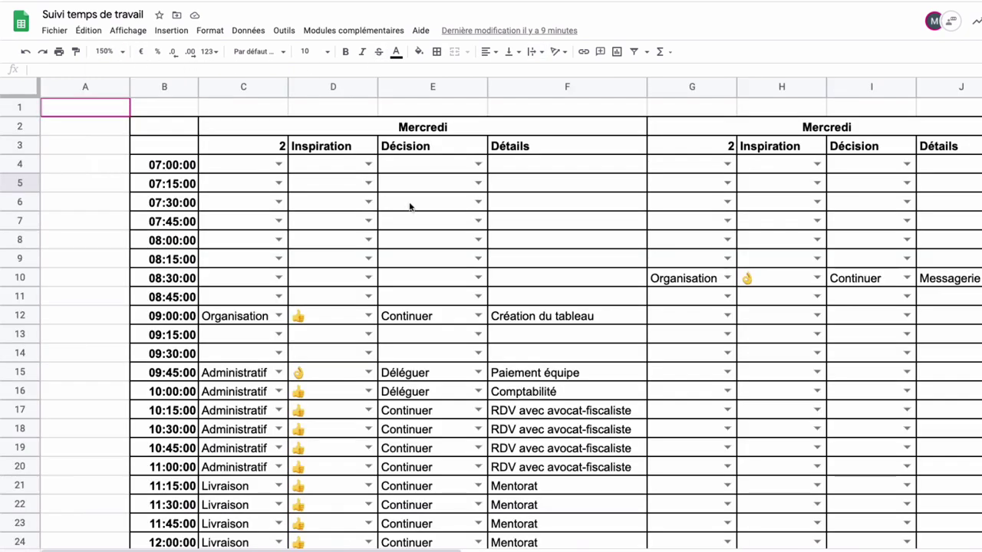
Step: Examine the first Mercredi block's logged activities, ratings, decisions and details from the morning to the evening time slots
scroll(410, 207, down, 3)
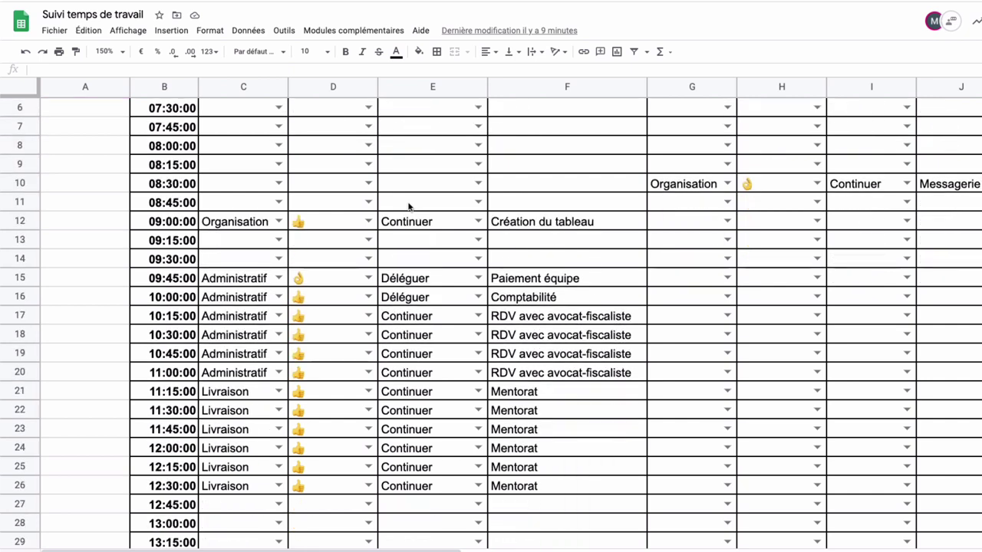
scroll(409, 206, down, 2)
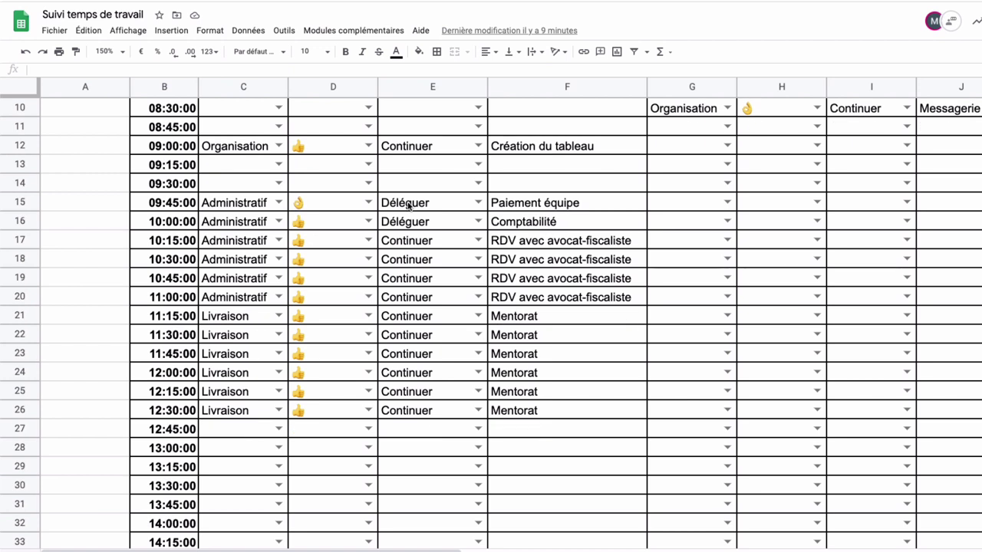
scroll(409, 205, down, 1)
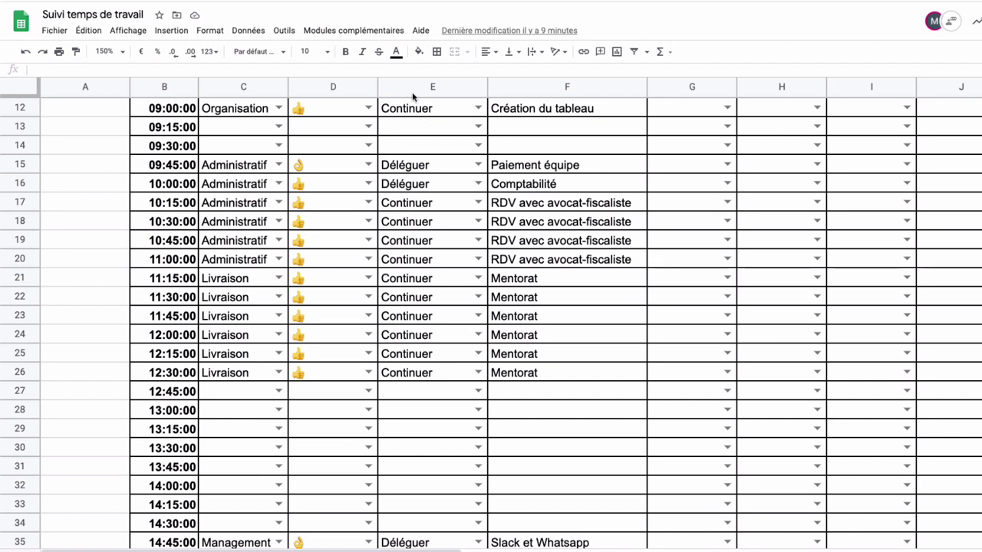
scroll(342, 254, down, 5)
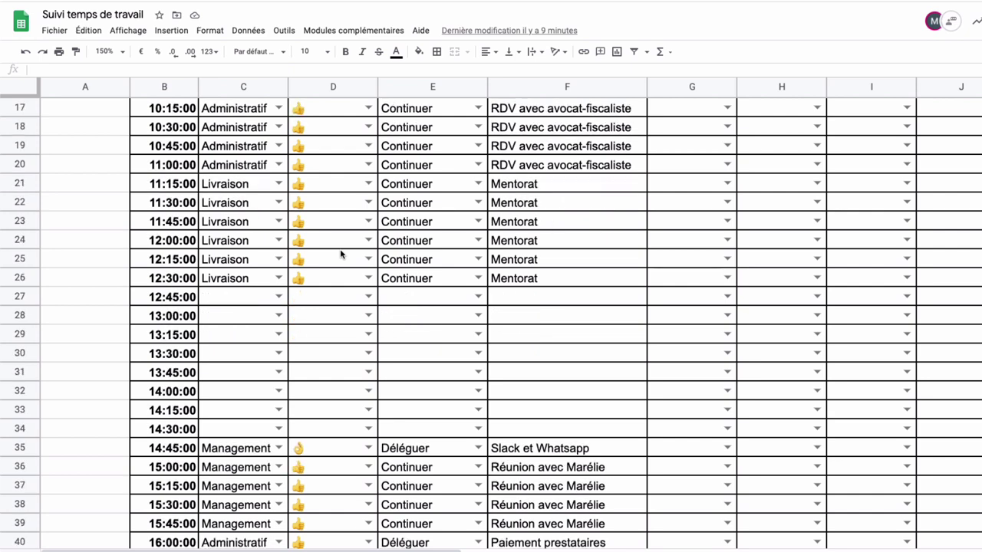
scroll(341, 254, down, 2)
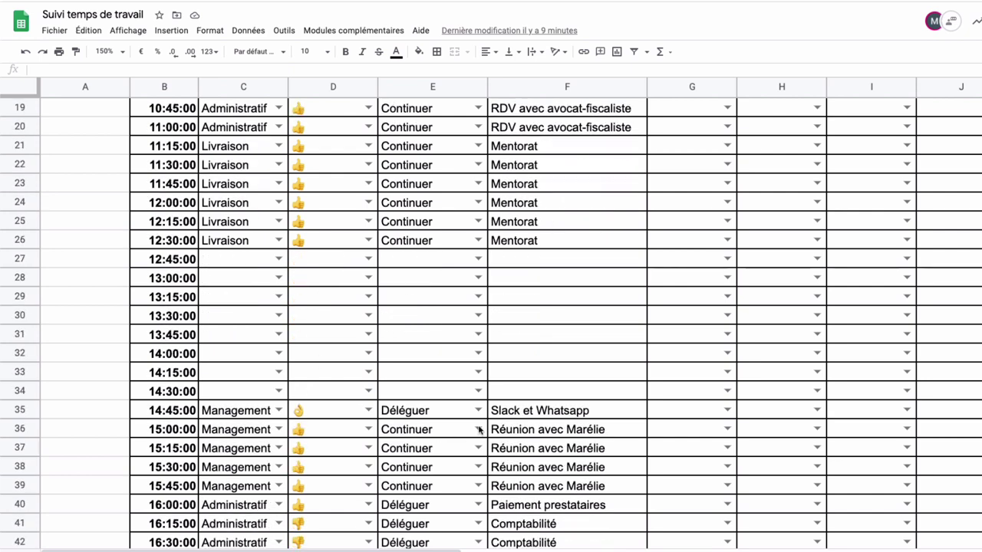
scroll(526, 391, down, 1)
scroll(526, 391, down, 4)
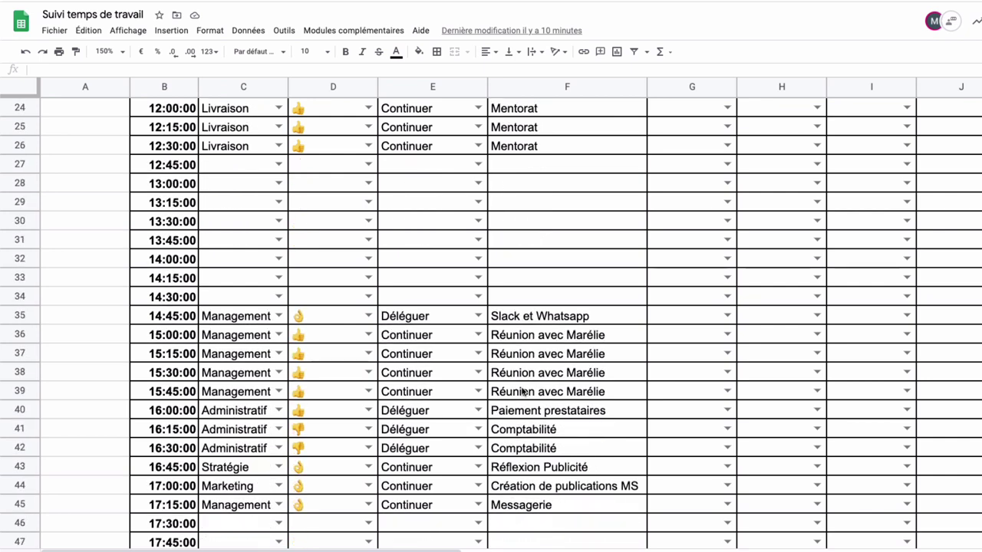
scroll(522, 391, down, 3)
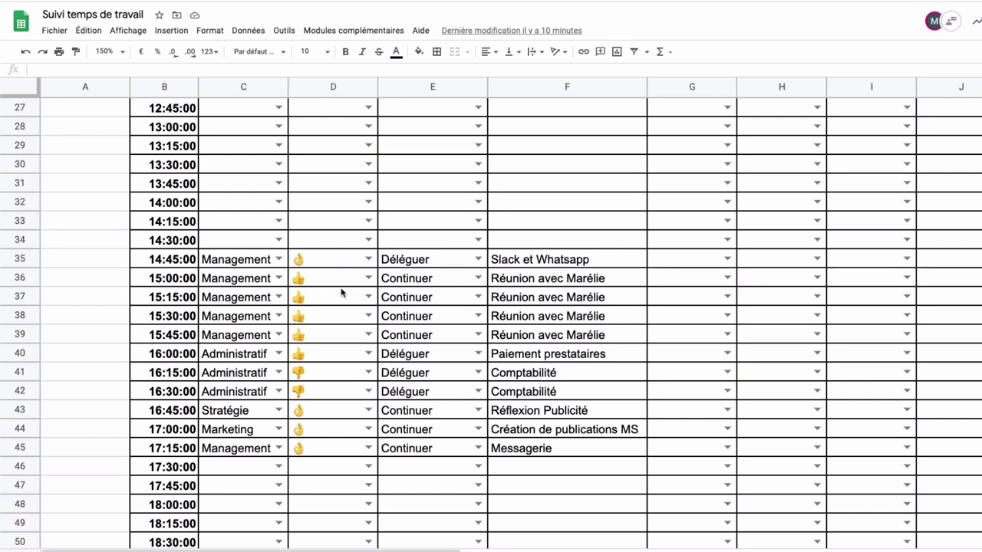
scroll(355, 288, down, 1)
scroll(362, 283, down, 1)
scroll(463, 299, down, 2)
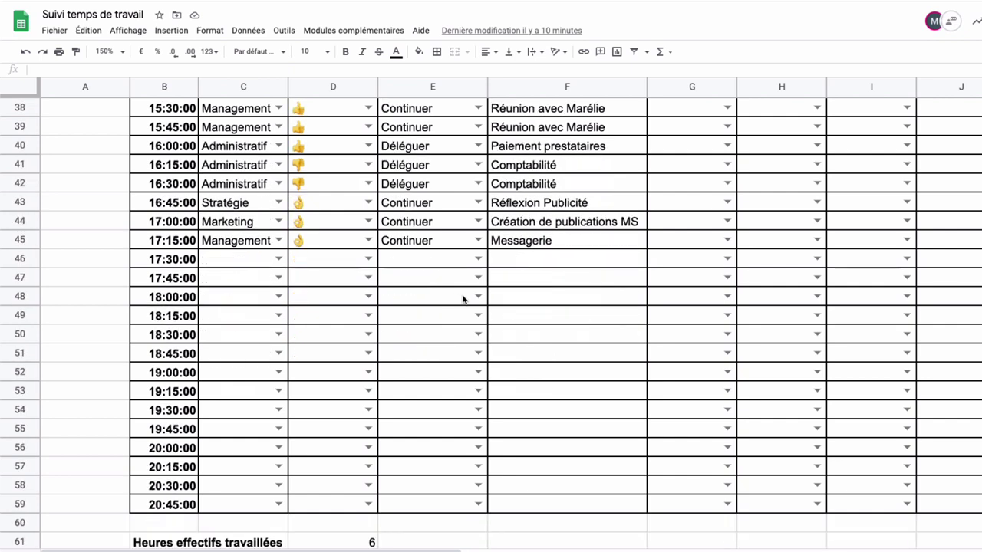
scroll(463, 300, up, 6)
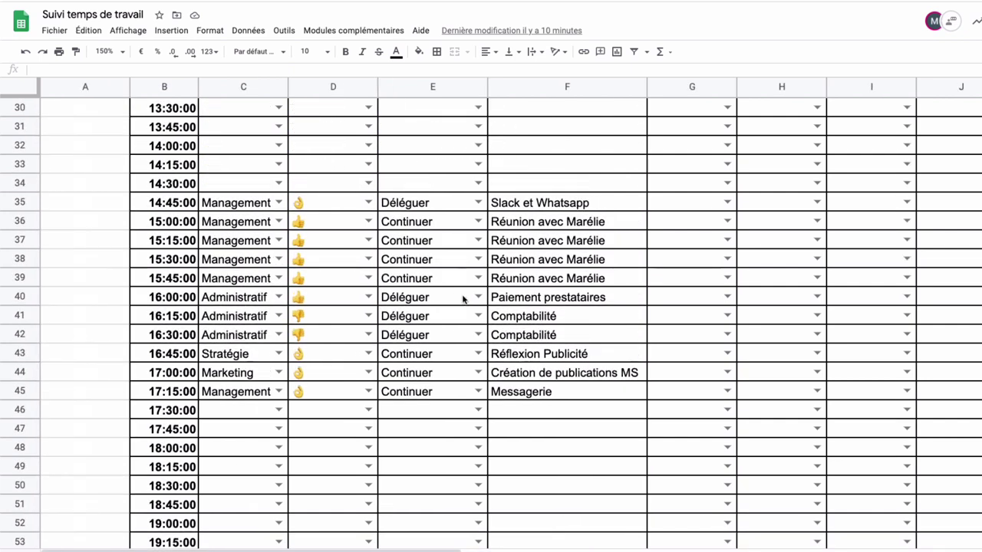
scroll(463, 299, up, 5)
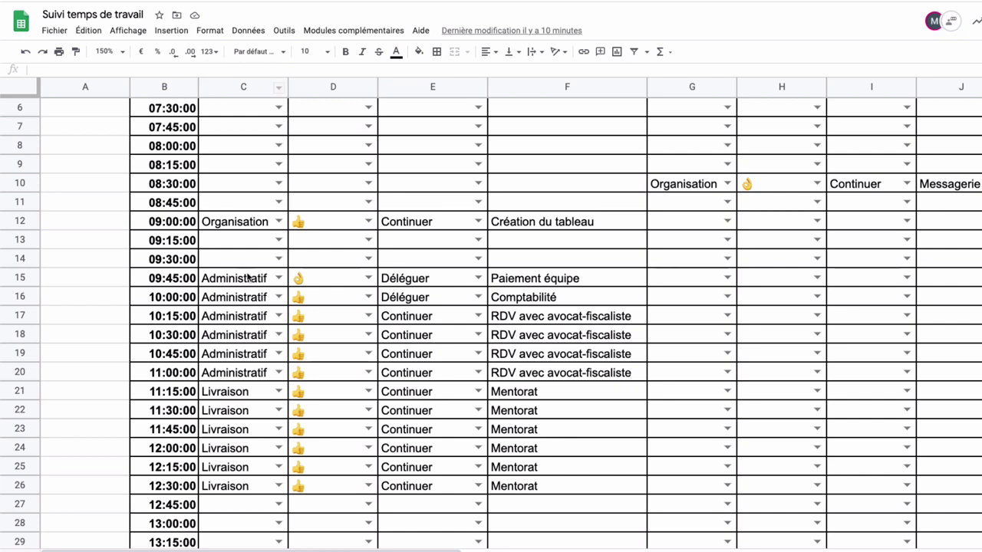
click(257, 224)
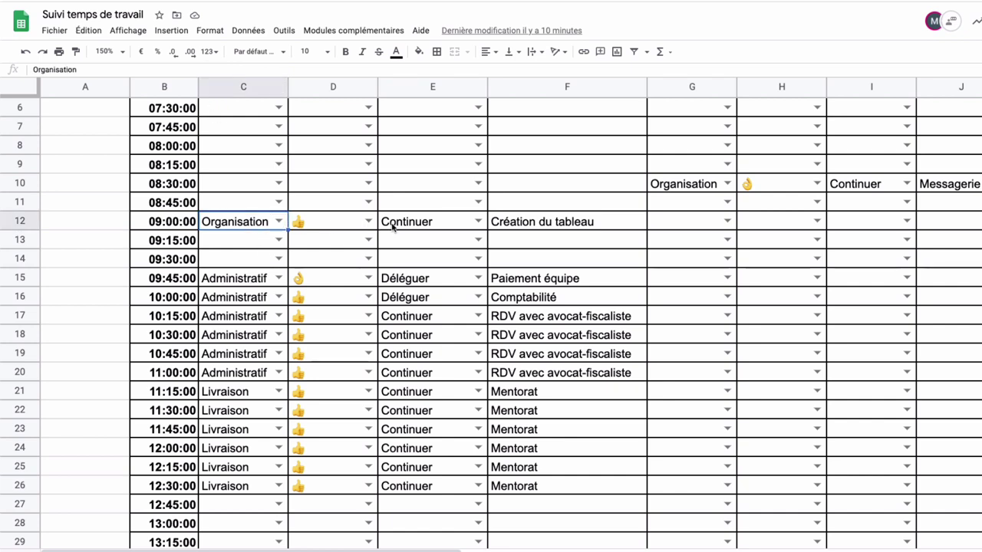
Step: Freeze the sheet's rows down to row 3 so the day and column headings stay in place
scroll(292, 184, up, 3)
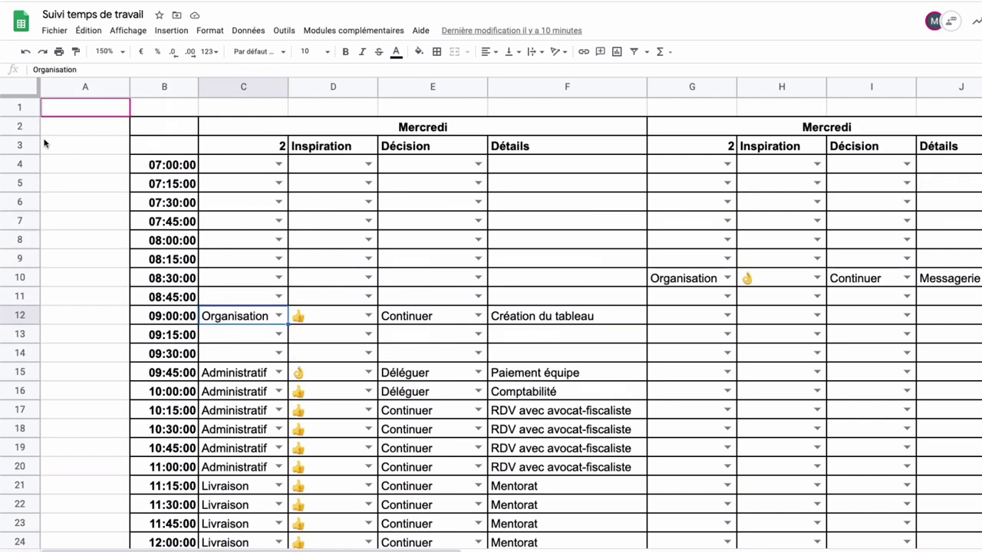
click(18, 144)
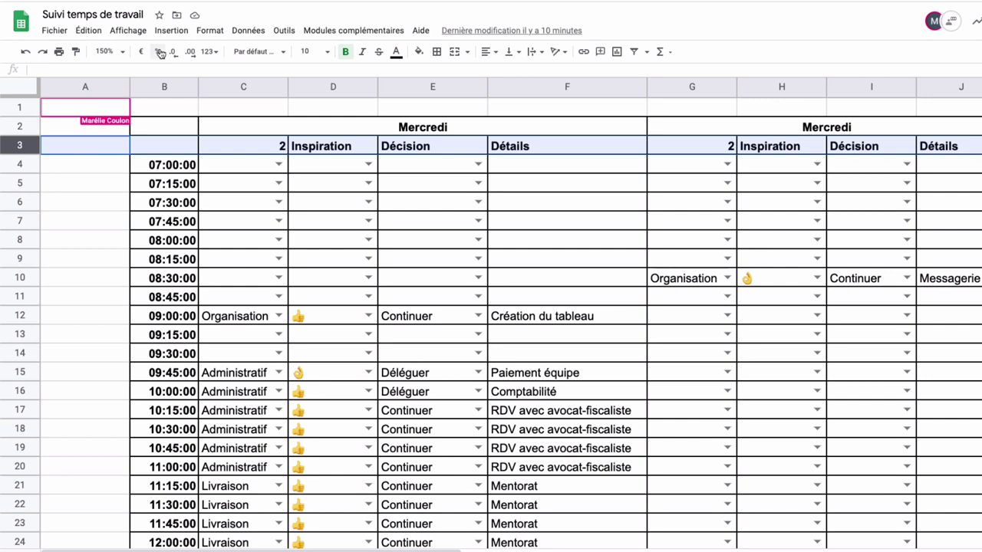
click(114, 35)
mouse_move(151, 51)
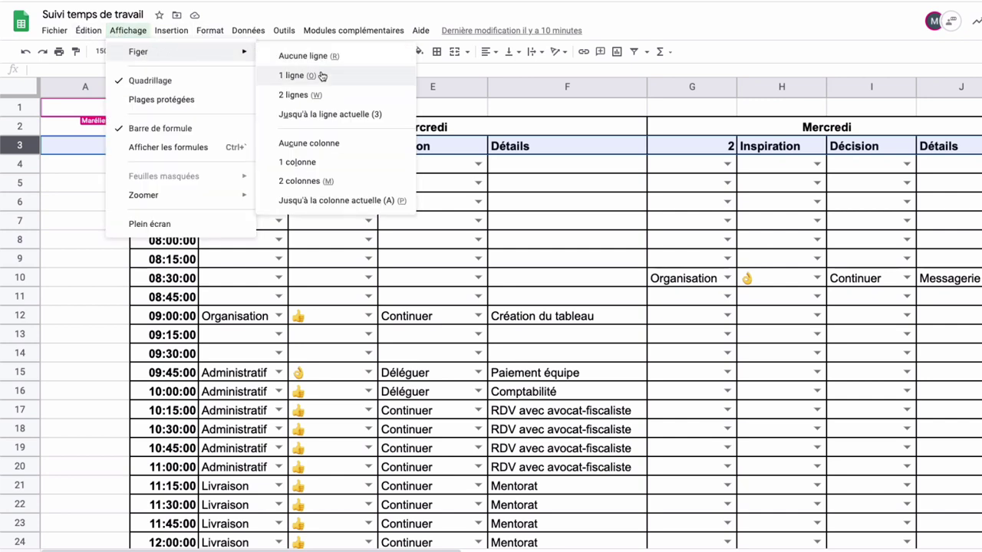
click(318, 114)
scroll(317, 222, down, 1)
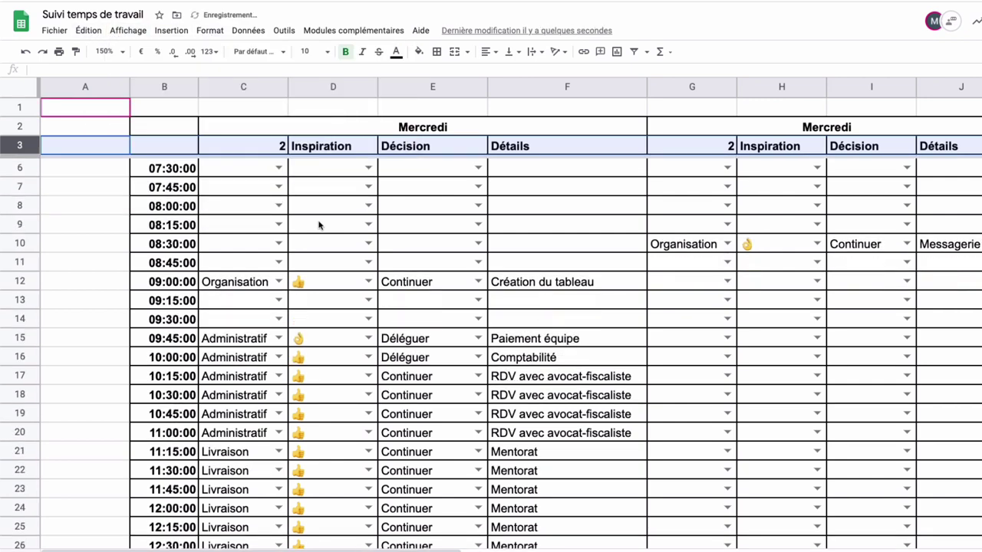
scroll(280, 187, up, 1)
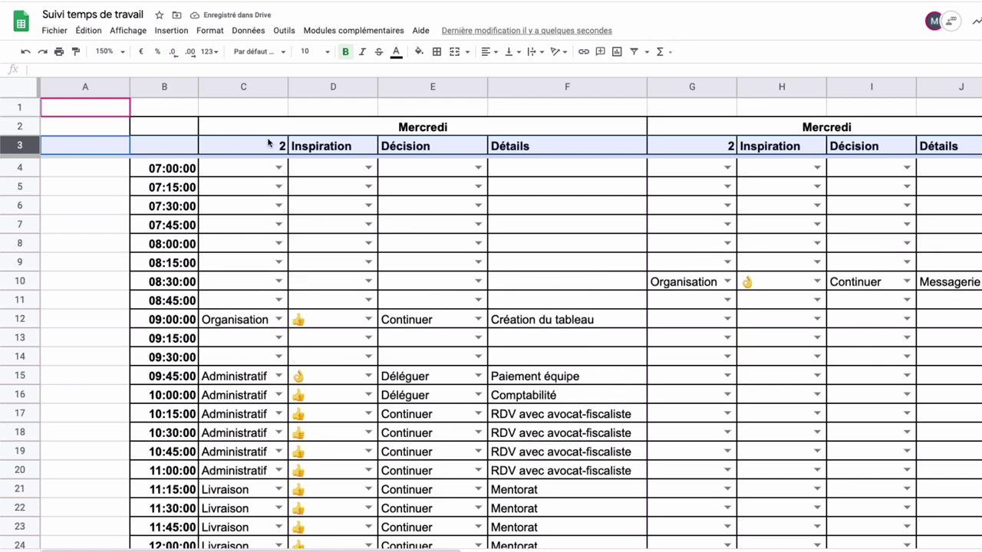
Step: Replace the heading in cell C3 of the first Mercredi block with "Catégorie"
click(270, 147)
text(Catégorie)
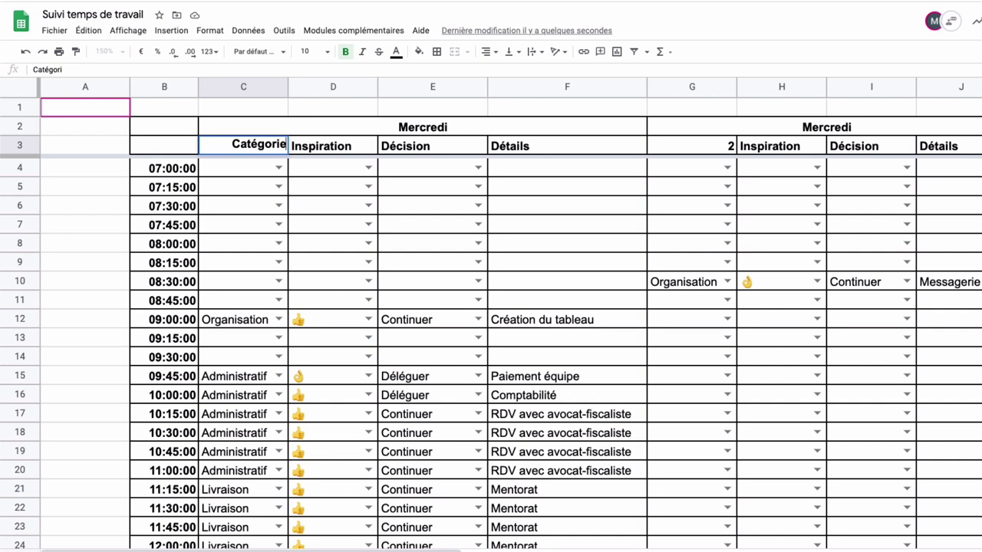
key(Return)
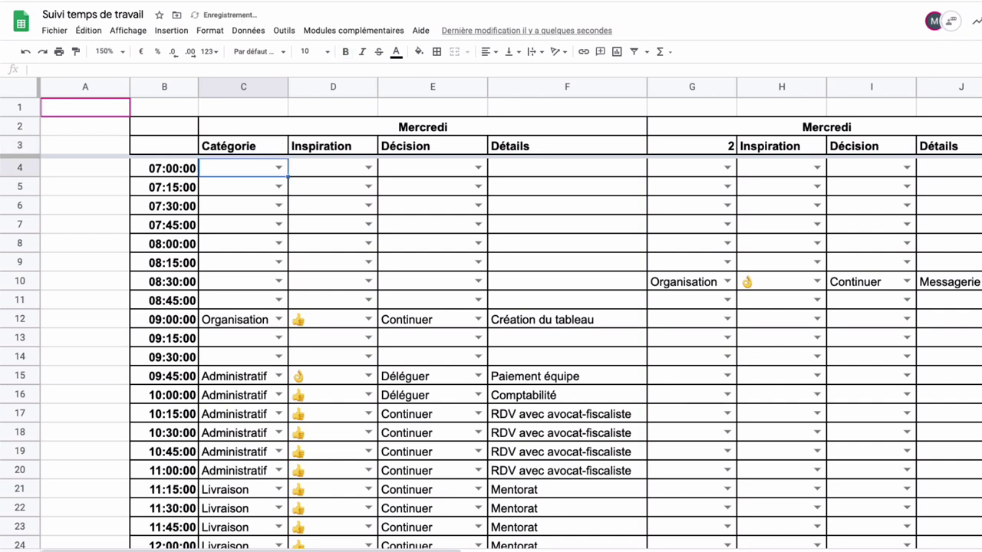
Step: Review the category choices offered for the 09:00 entry and the categories assigned in the Catégorie column
scroll(175, 261, down, 4)
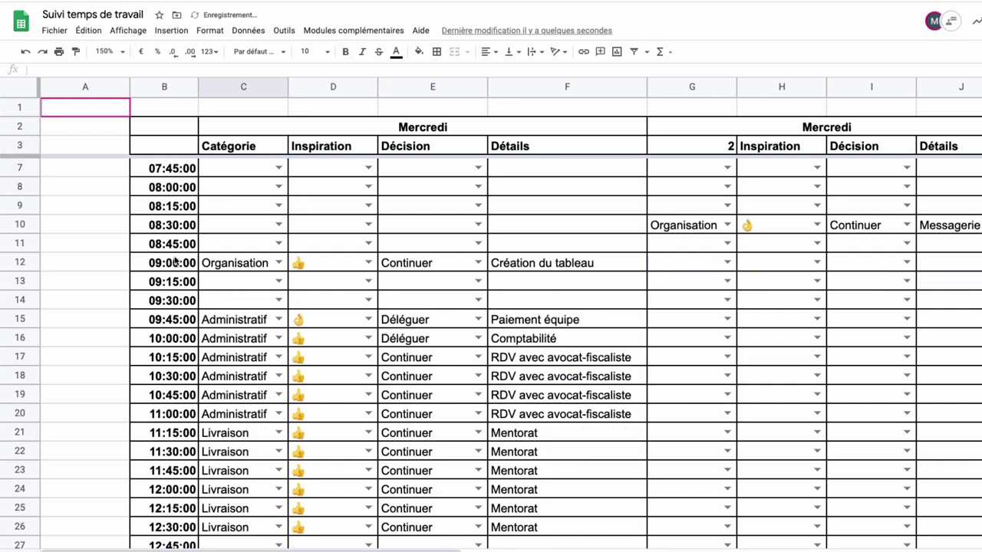
scroll(255, 337, up, 4)
click(257, 320)
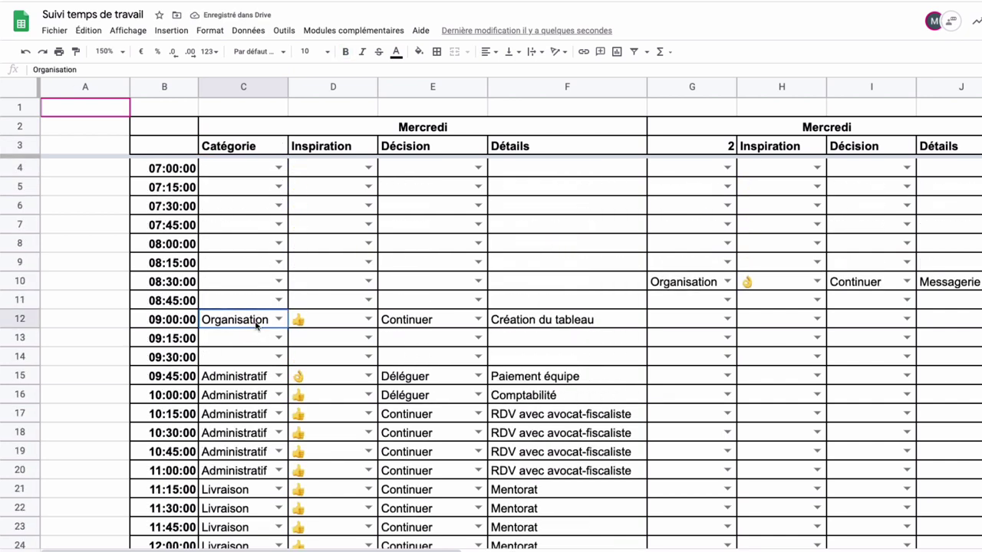
click(274, 319)
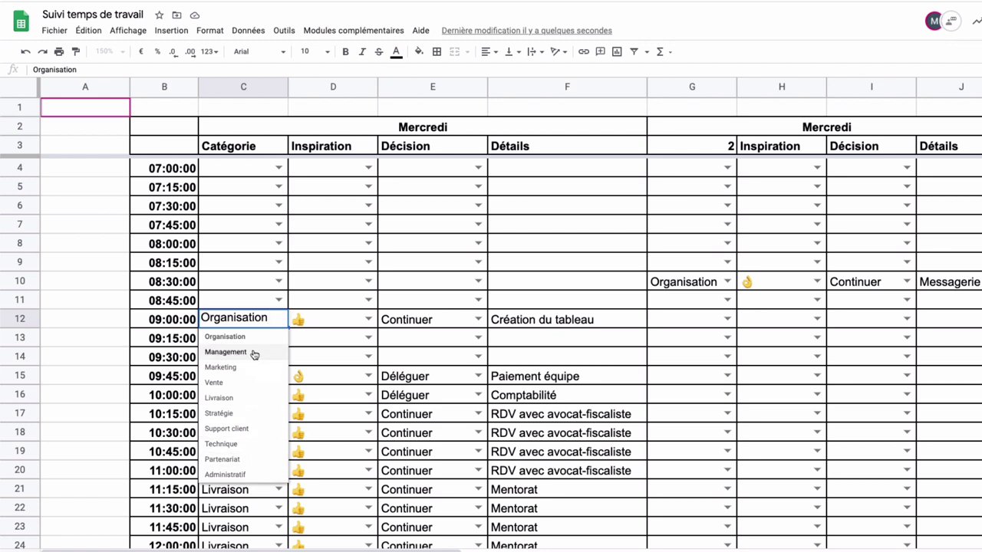
click(314, 304)
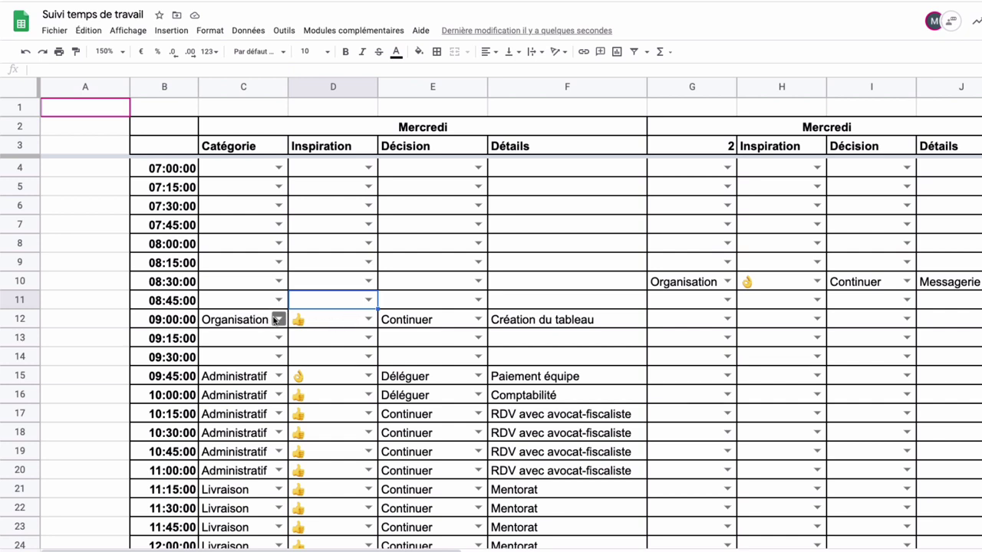
scroll(274, 319, down, 3)
scroll(274, 320, down, 1)
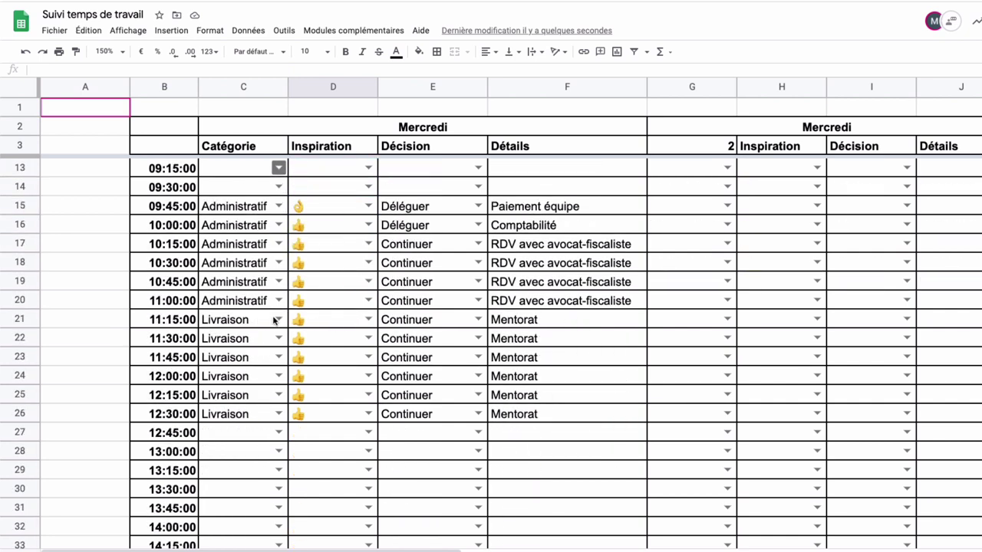
scroll(274, 320, up, 2)
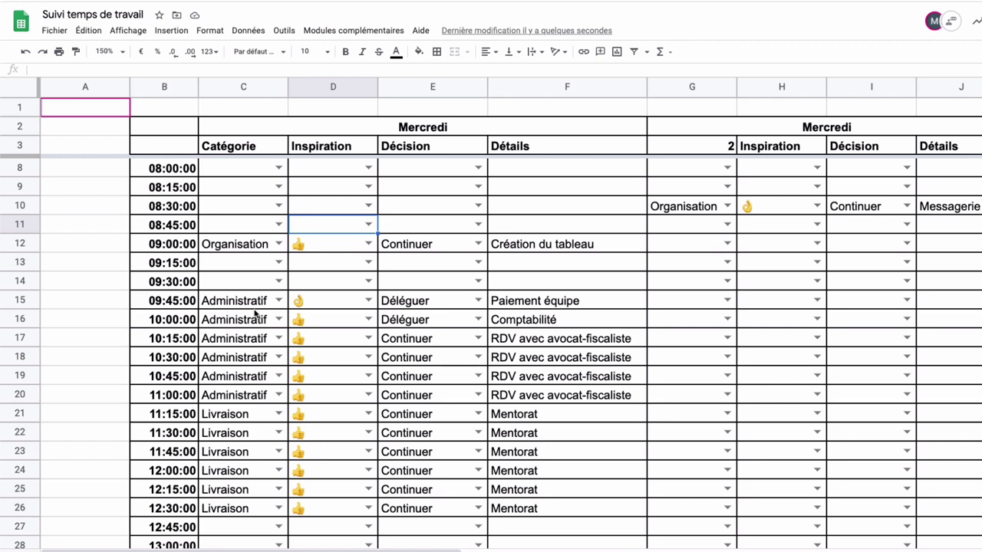
click(245, 86)
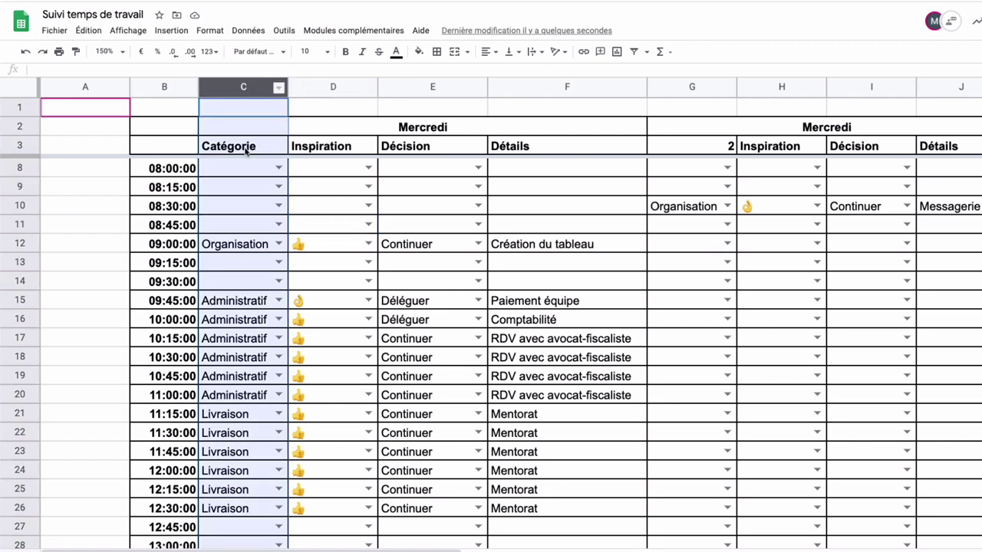
Step: Review the rating choices offered in the Inspiration column for the 09:00 entry, keeping the current rating
click(332, 86)
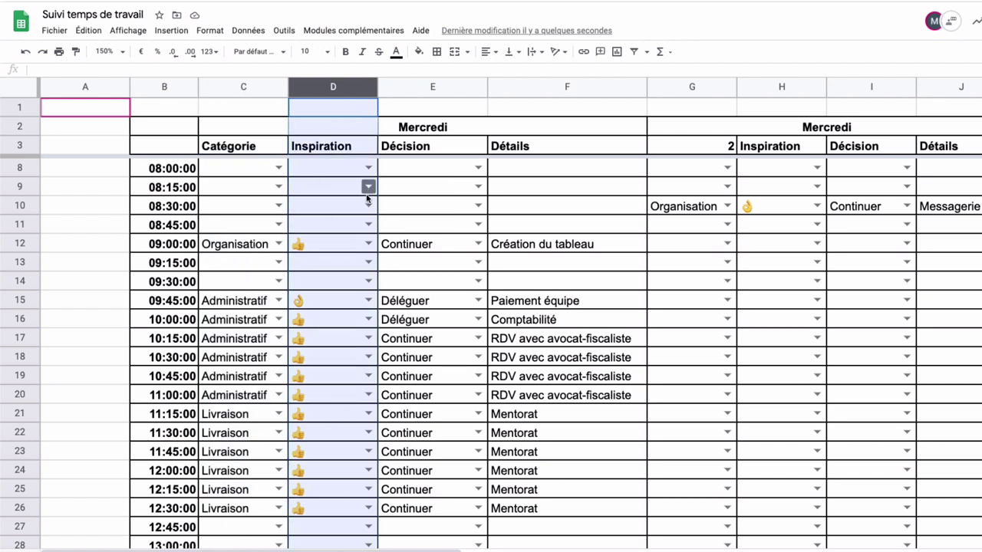
click(367, 244)
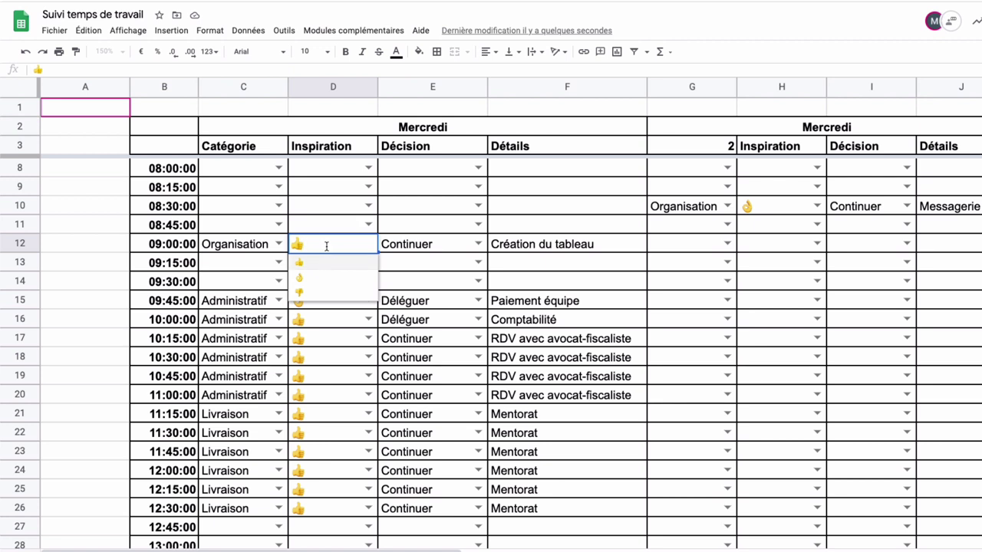
click(336, 390)
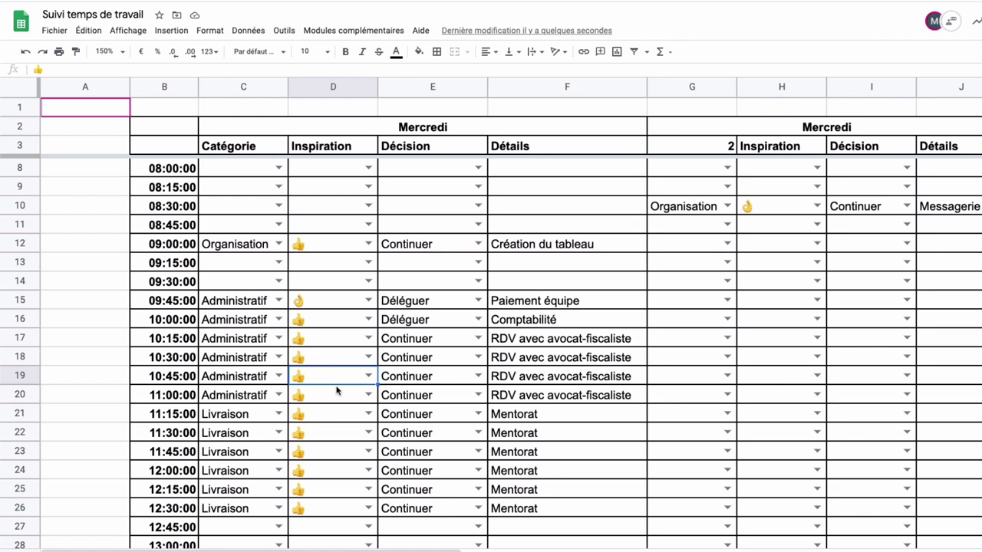
Step: Review the choices offered in the Décision column for the 09:00 entry, keeping the current decision
scroll(338, 289, down, 1)
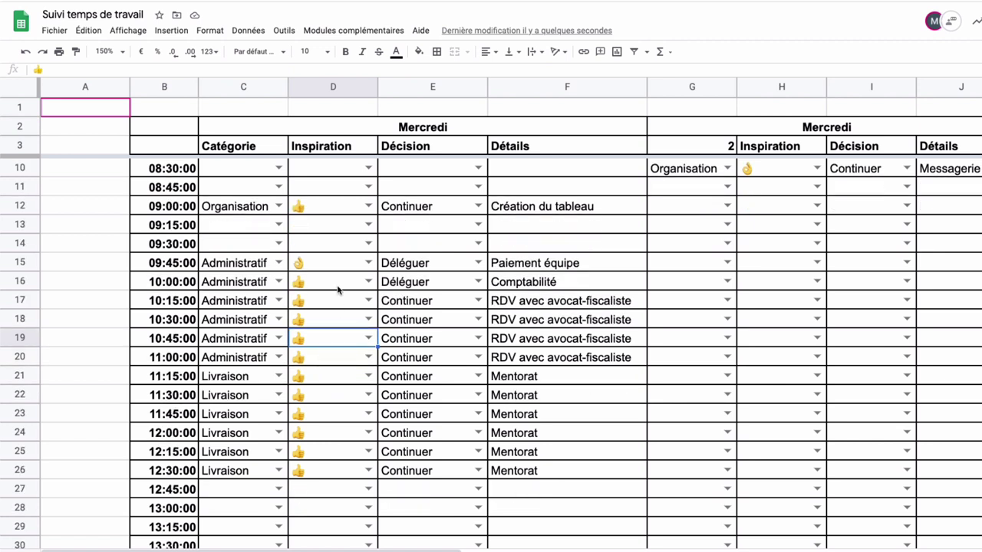
scroll(337, 289, up, 1)
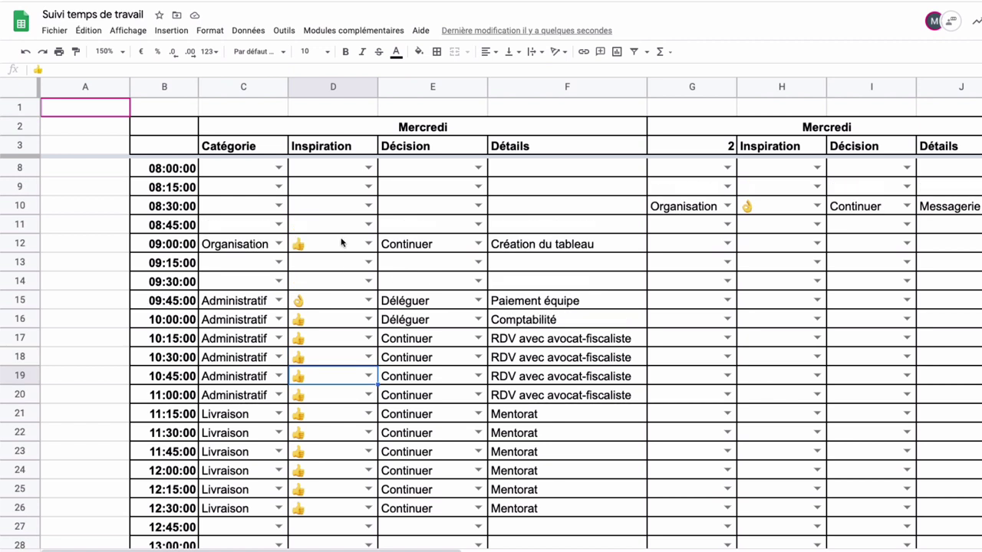
scroll(341, 240, down, 1)
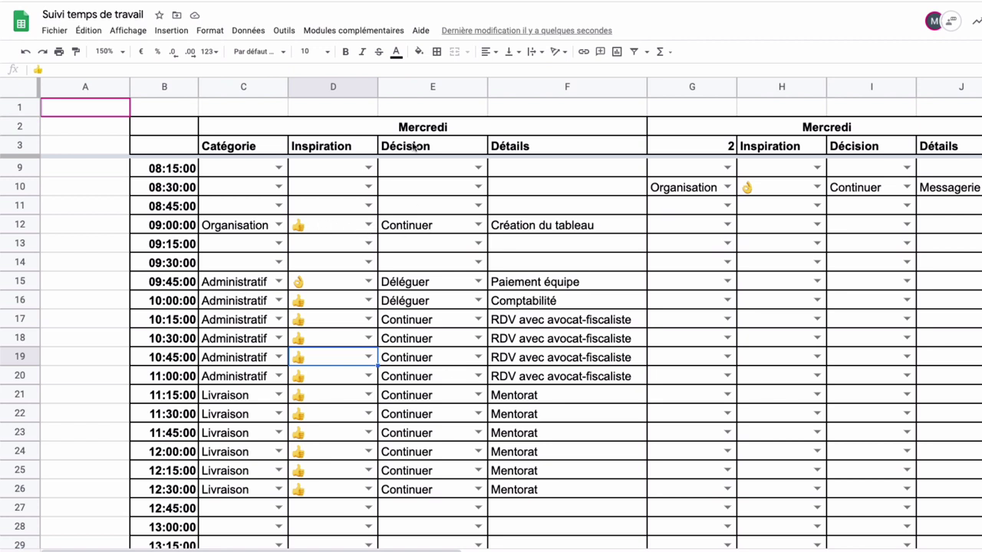
click(441, 153)
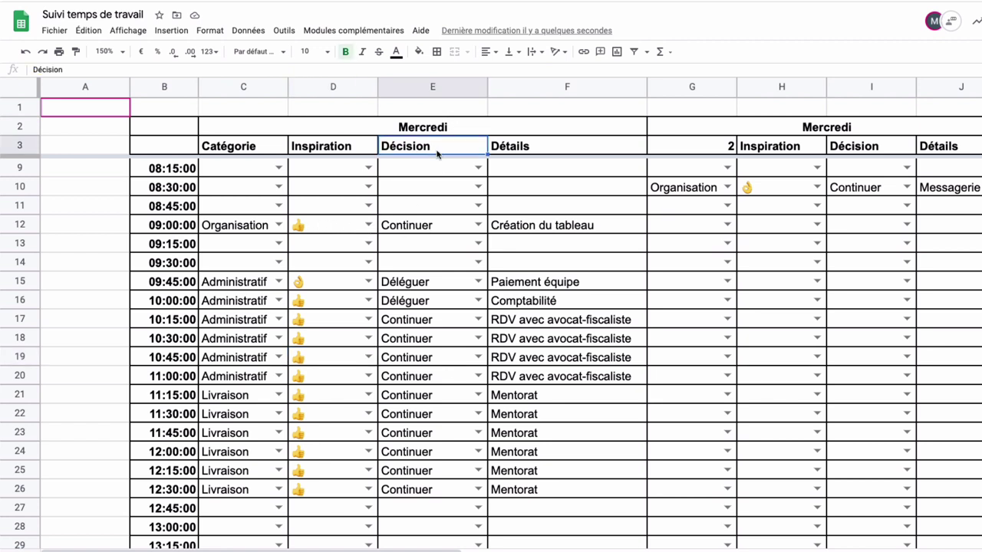
click(477, 224)
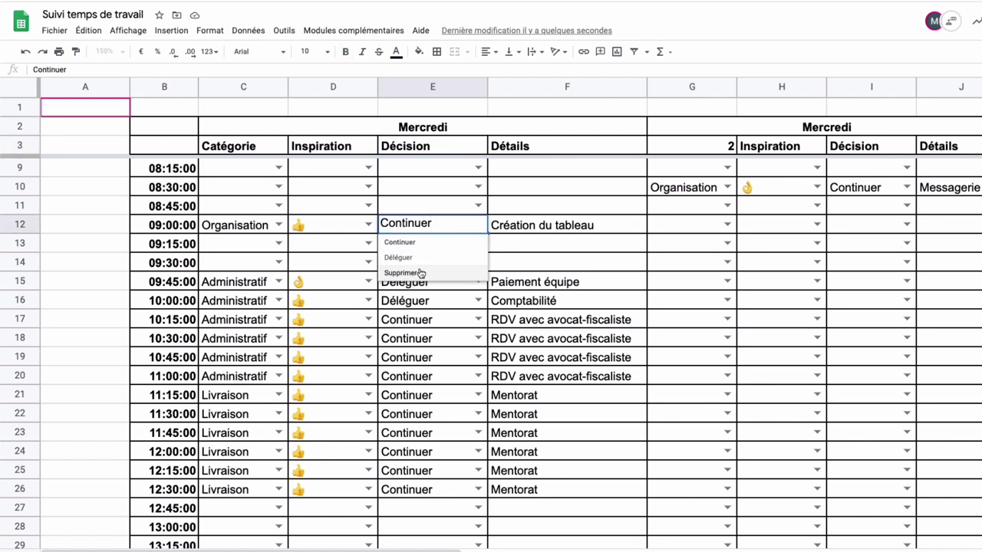
click(539, 248)
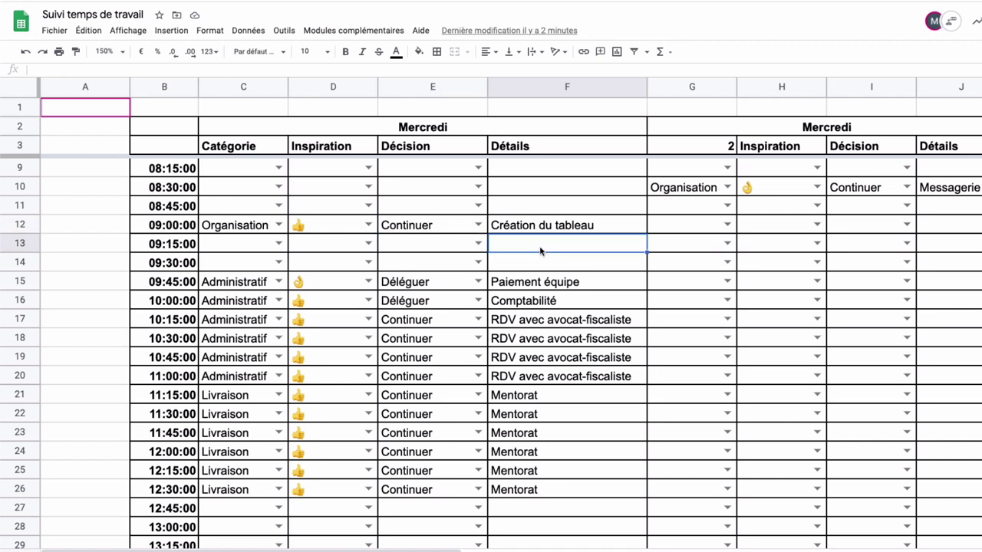
click(441, 232)
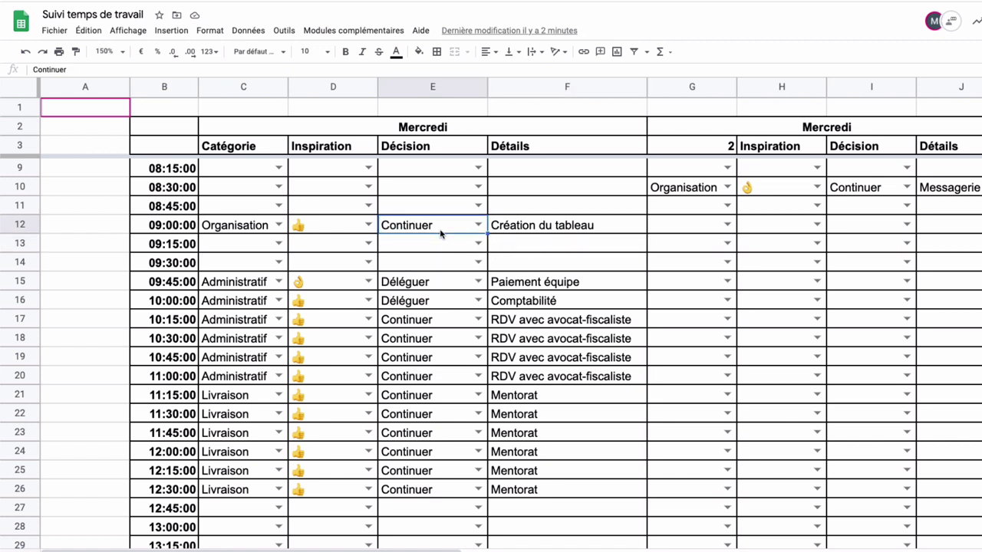
Step: Examine the category, inspiration rating and details recorded for the 09:45 entry
click(248, 279)
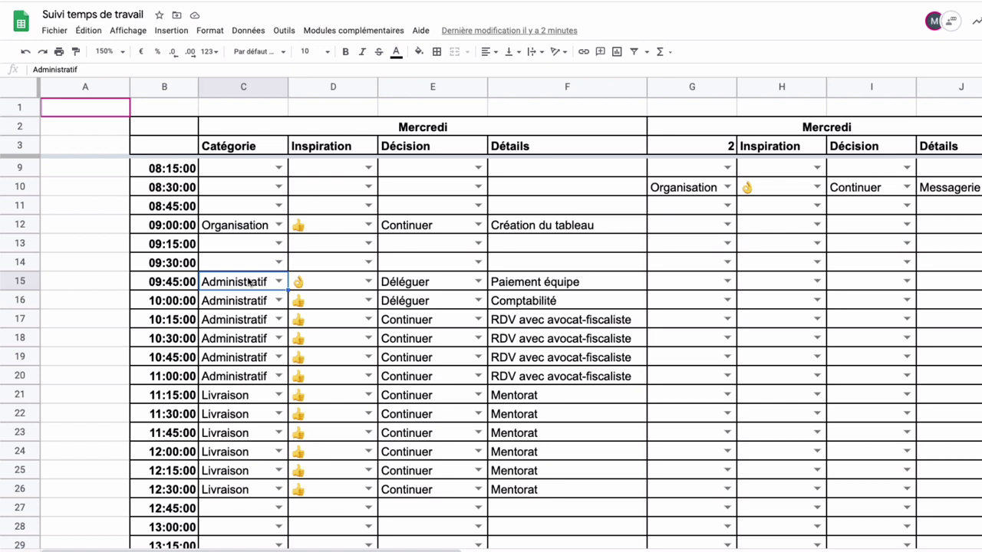
click(321, 283)
click(541, 284)
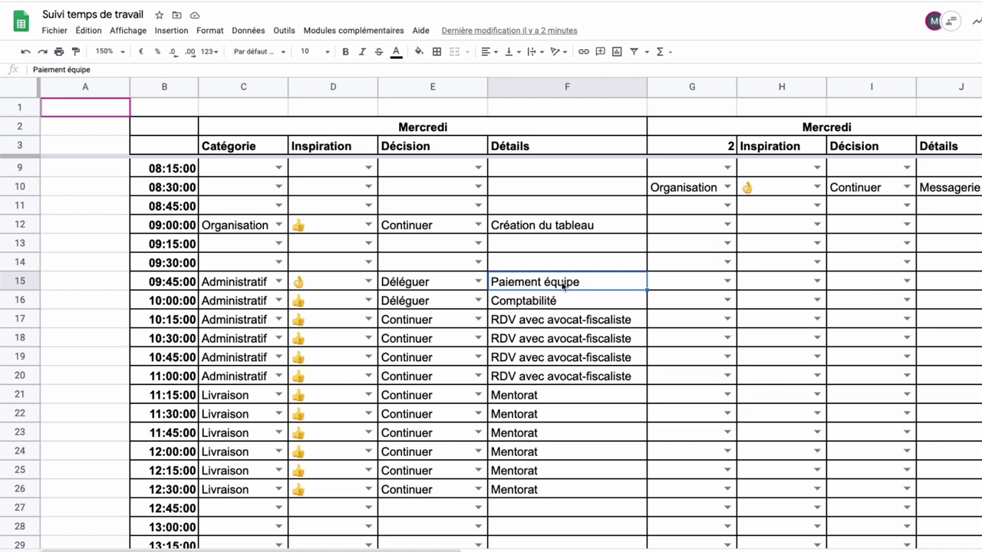
click(318, 281)
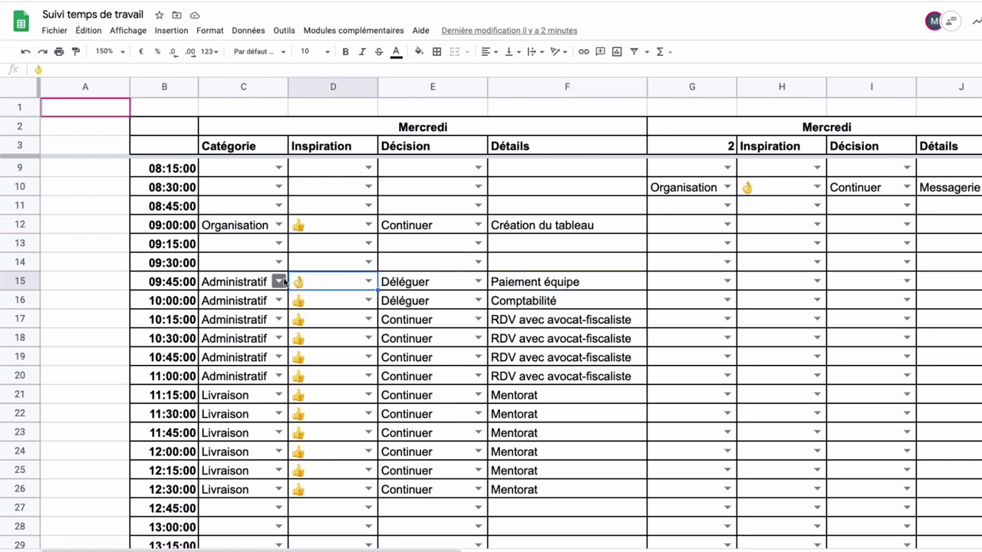
click(265, 281)
click(356, 284)
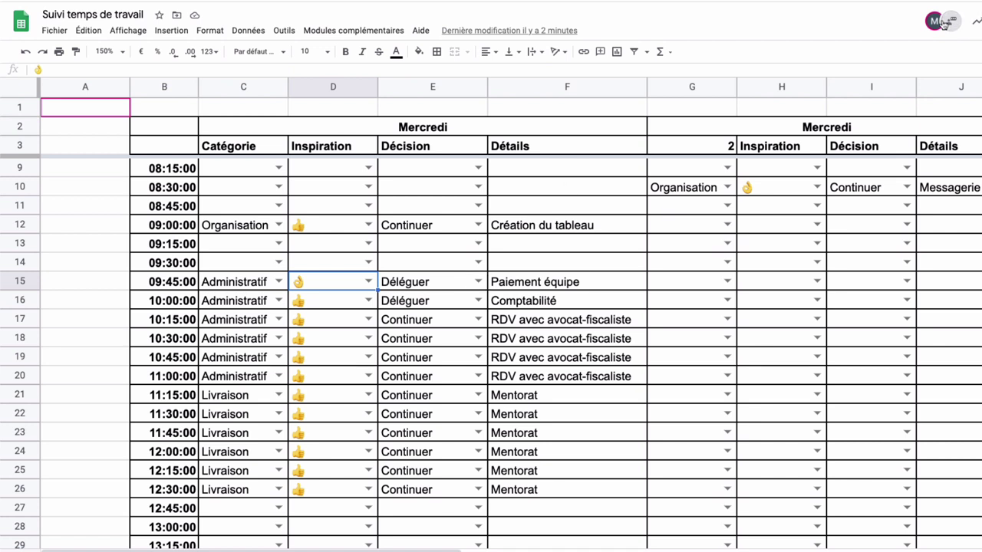
Step: Write the note "Coucou, je suis en train d'enregistrer un épisode de vlog :p T'es dessus" in cell B1 for the collaborator present in the sheet
scroll(931, 23, up, 3)
mouse_move(932, 23)
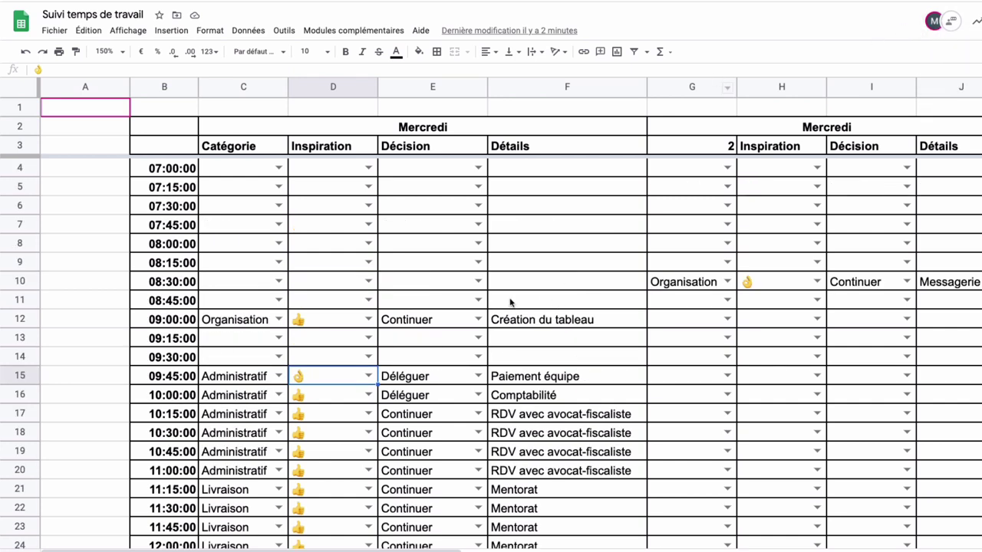
scroll(478, 316, down, 1)
scroll(478, 316, down, 1)
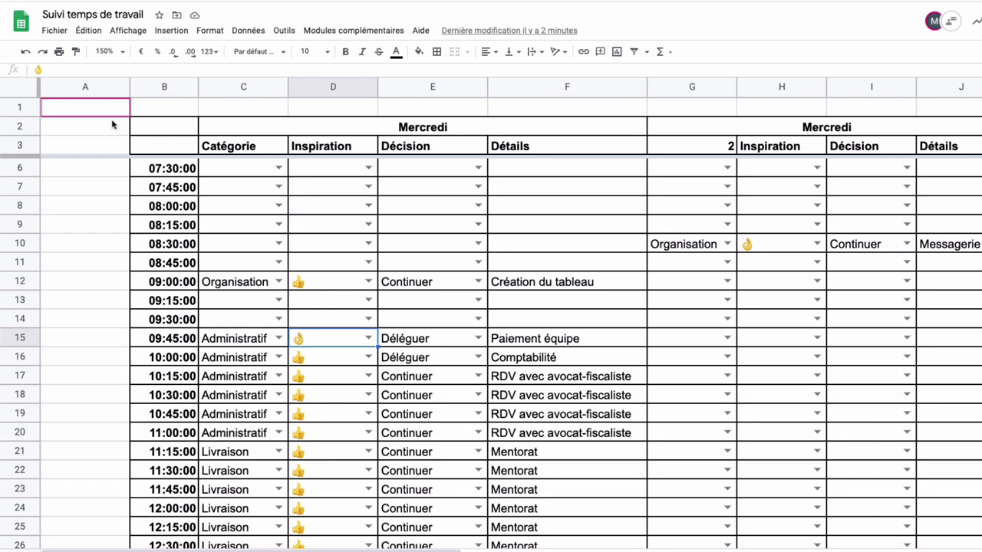
mouse_move(96, 114)
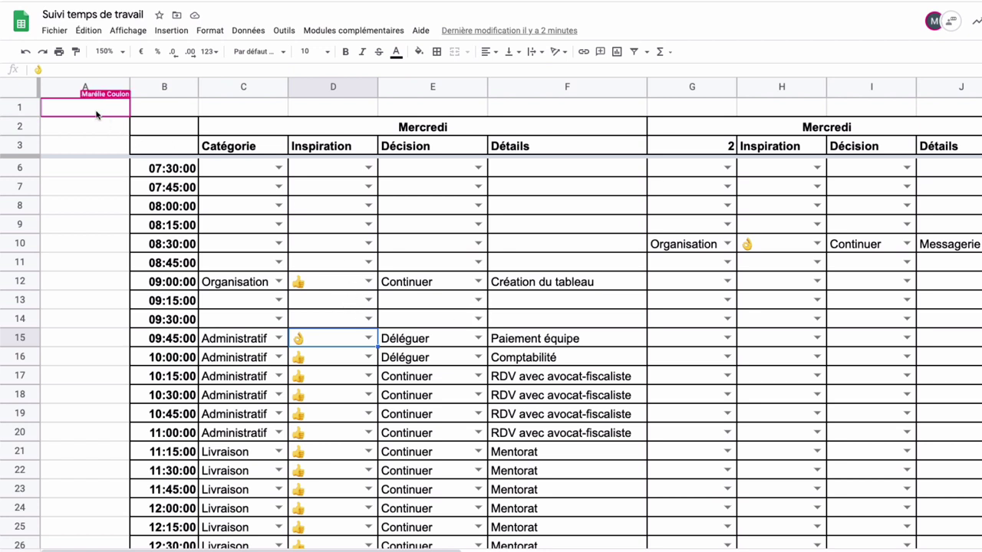
click(146, 109)
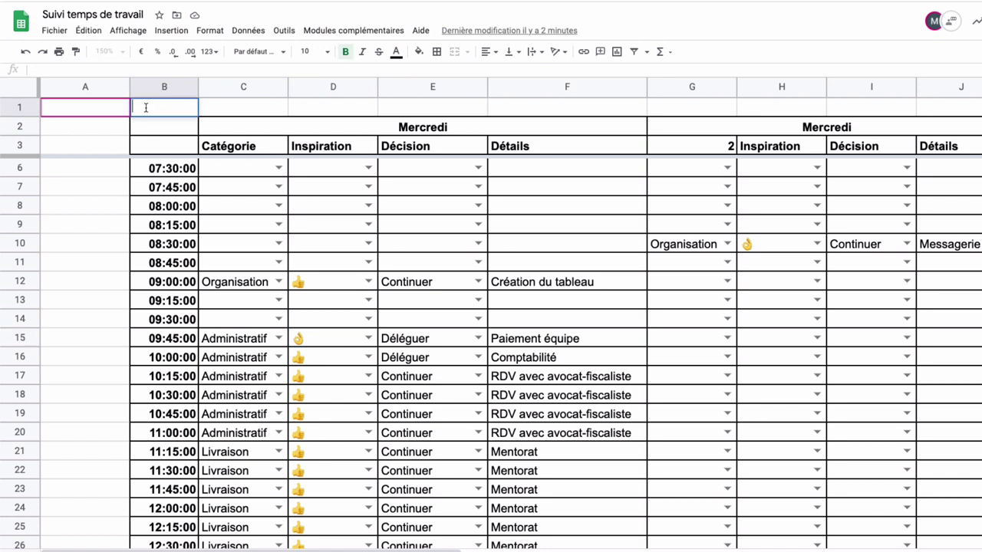
text(Coucou, j)
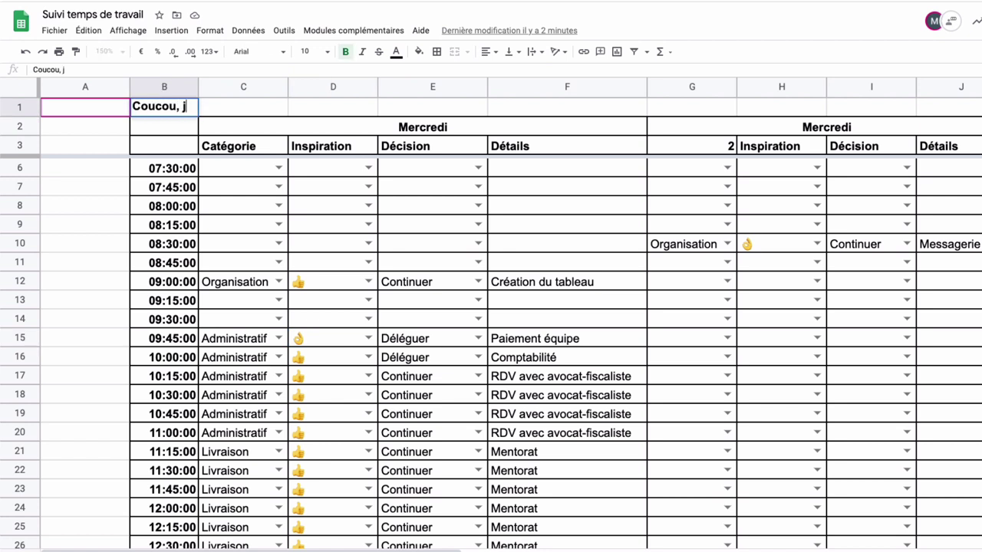
text(e suis en train d'e)
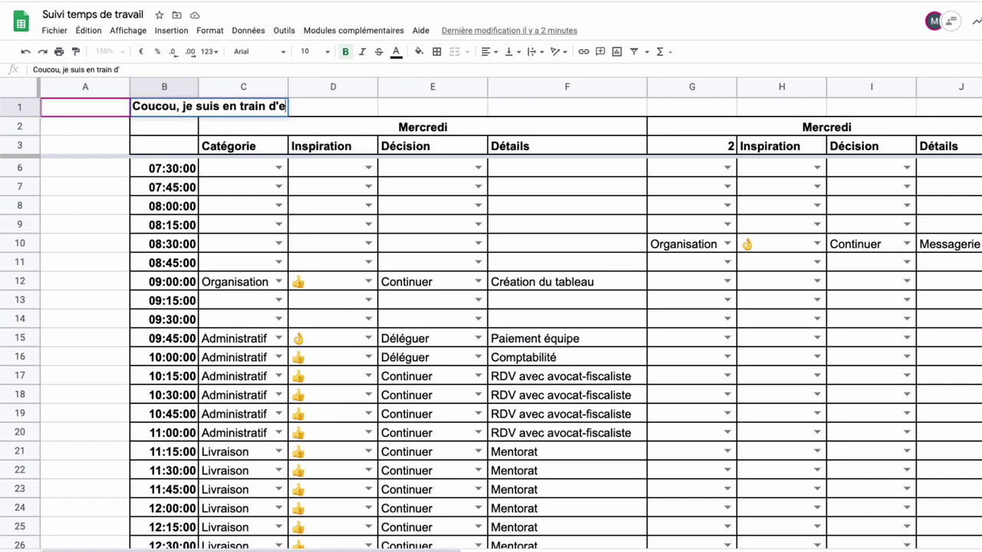
text(nregistrer un )
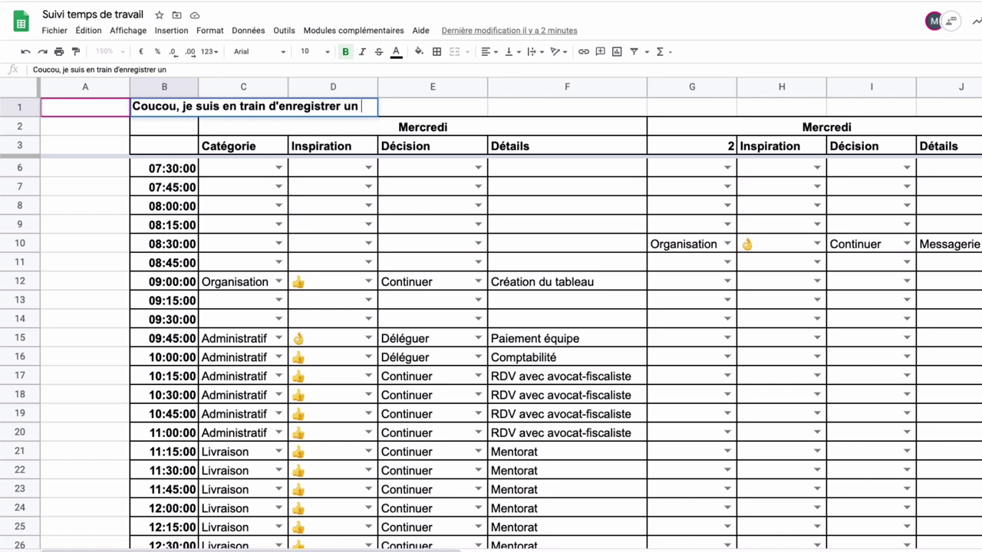
text(épiso)
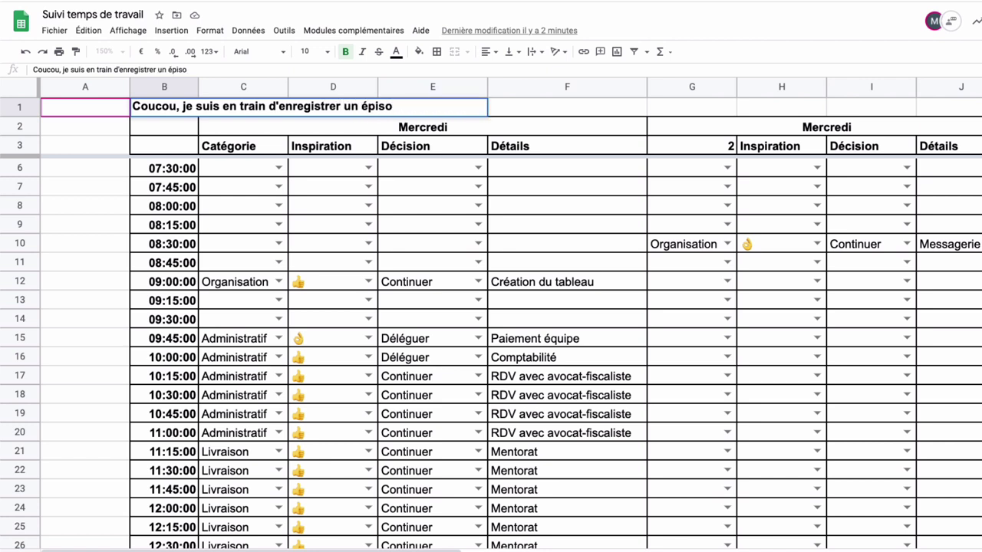
text(de de vlog :p)
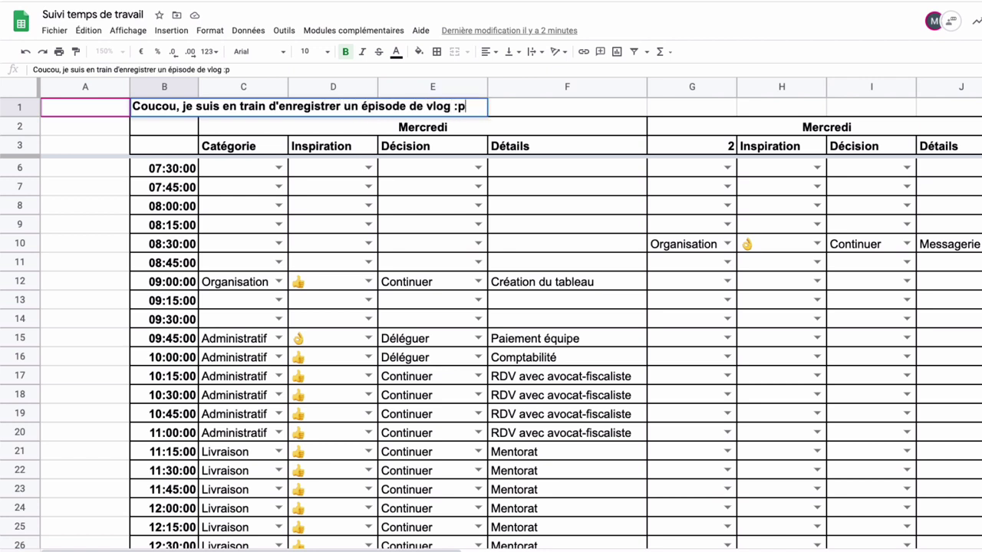
text( T'es dessus)
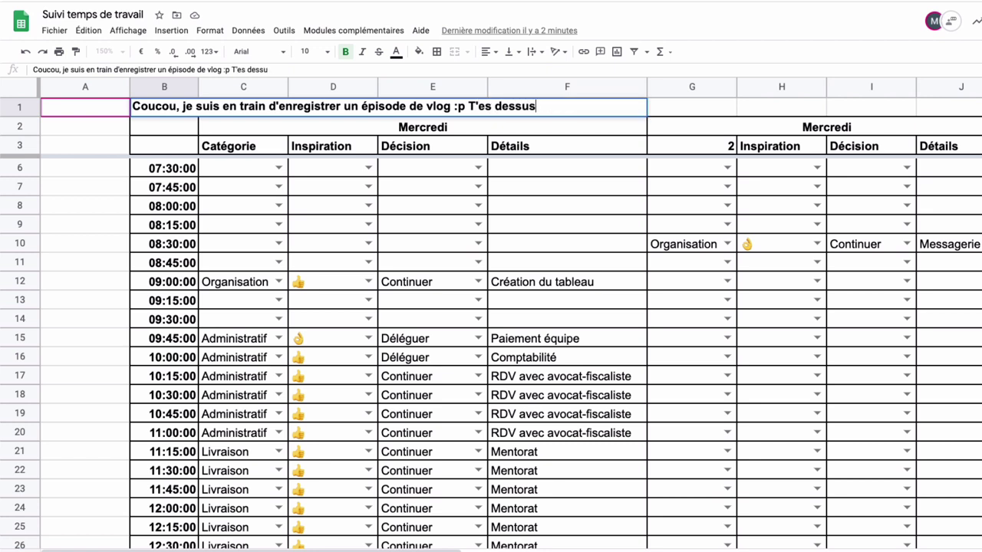
key(Return)
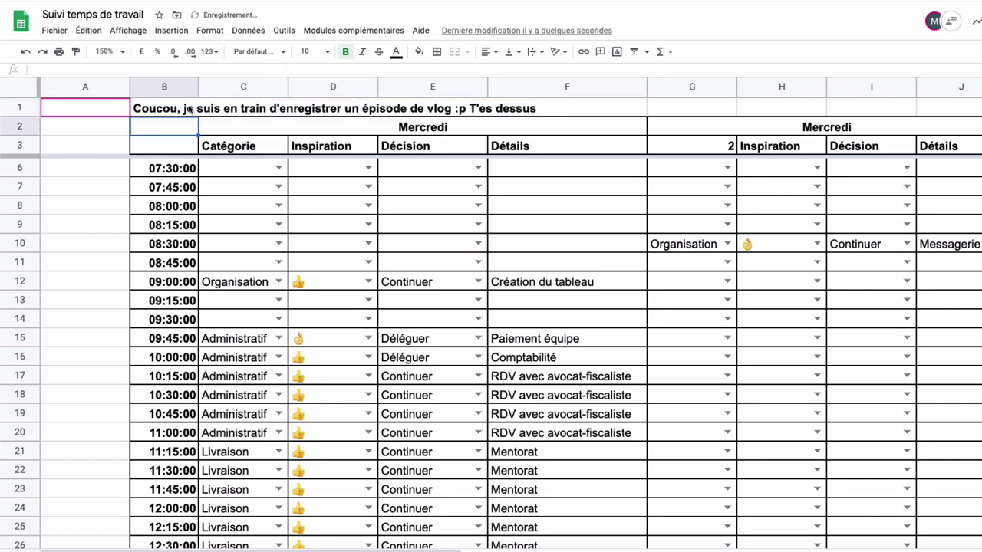
Step: Add a comment to cell B1 that mentions the collaborator and assigns it to them
click(188, 111)
right_click(187, 109)
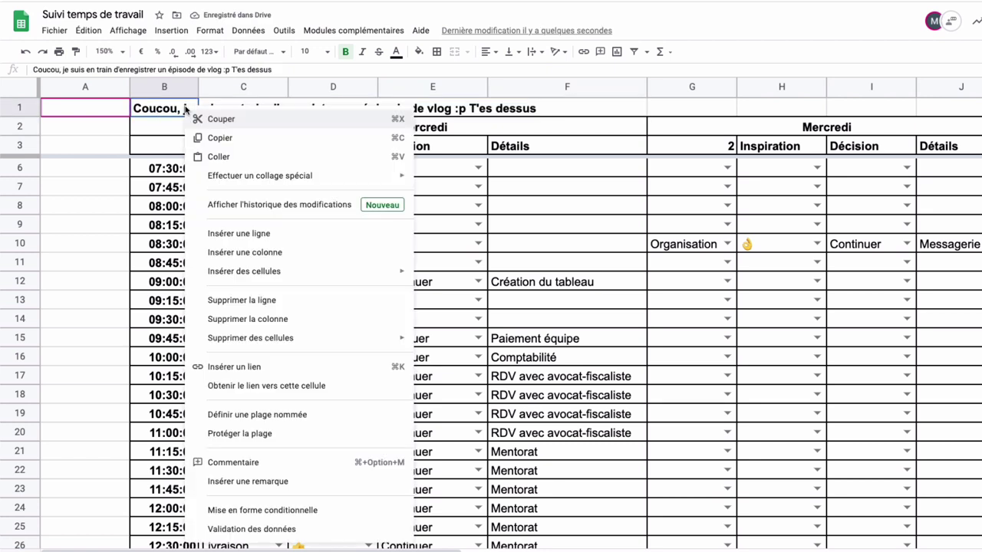
click(345, 469)
text(@)
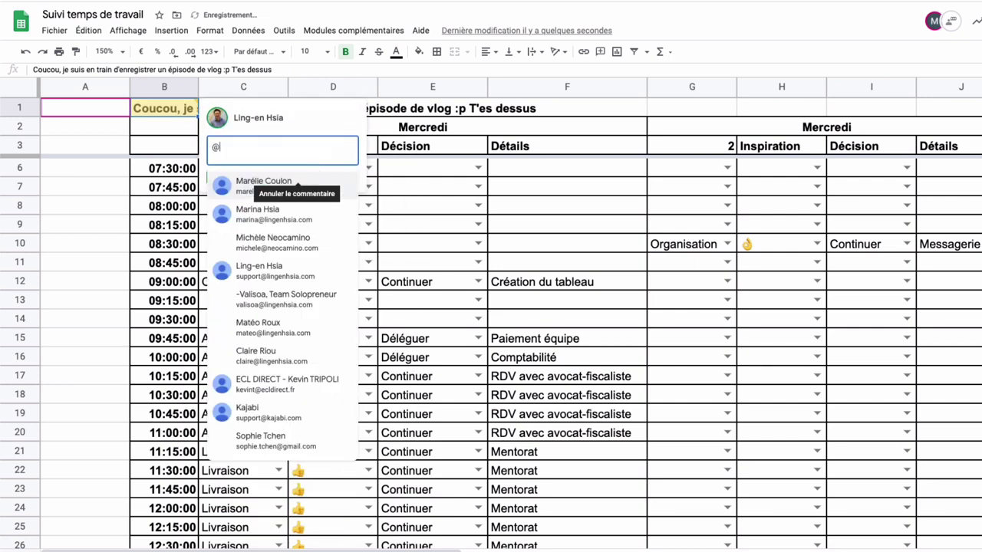
text(marel)
click(321, 192)
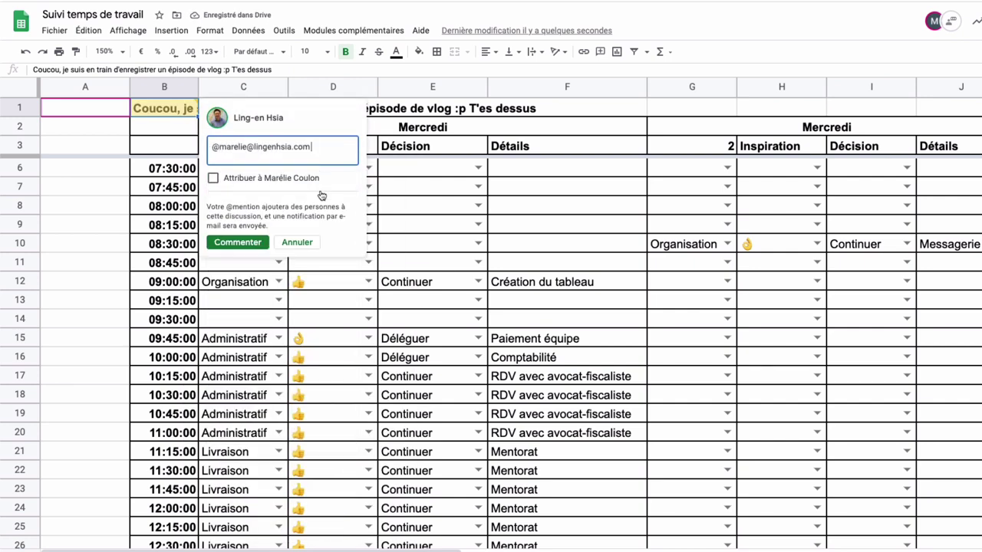
click(213, 178)
click(238, 243)
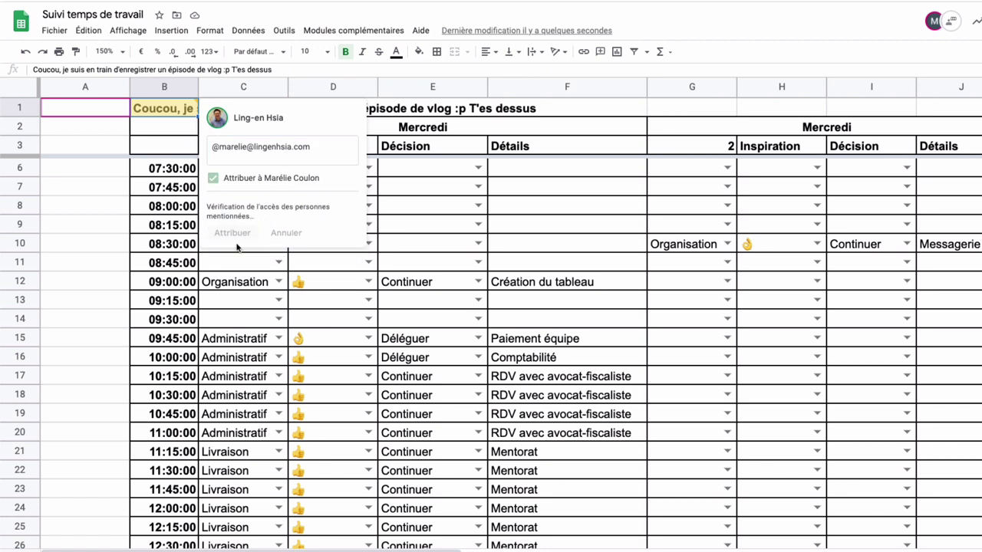
click(426, 243)
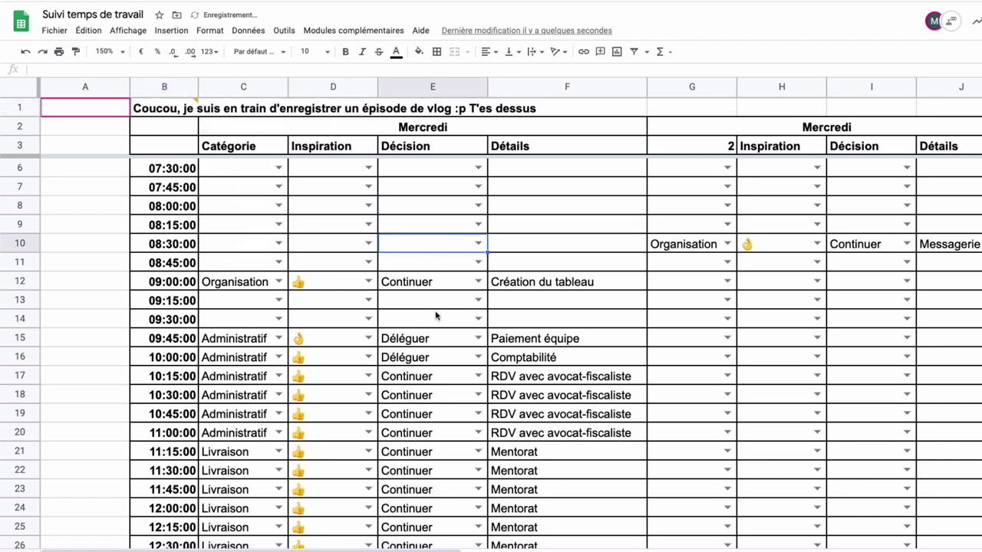
Step: Change the Inspiration rating of the 10:00 Comptabilité entry to 👌
scroll(412, 340, down, 1)
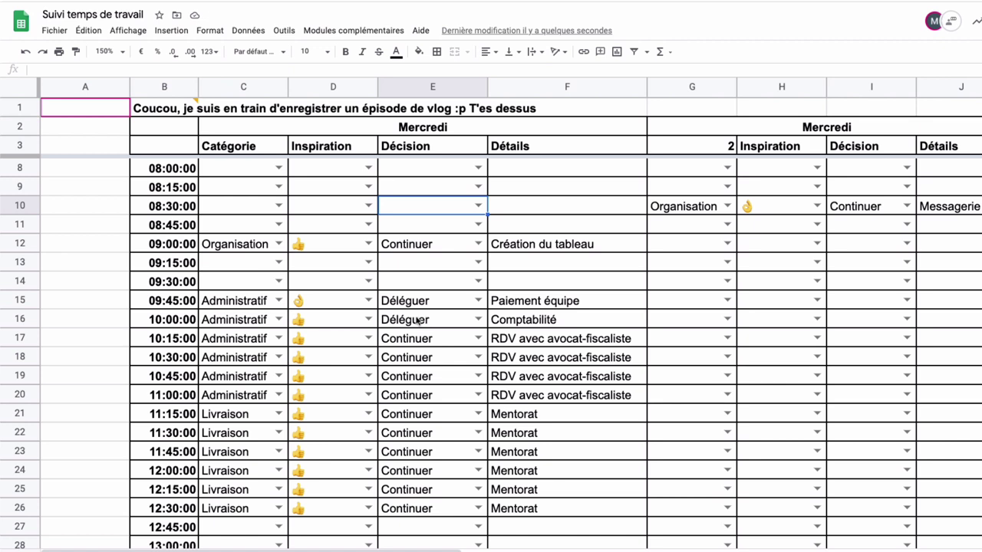
scroll(417, 321, down, 2)
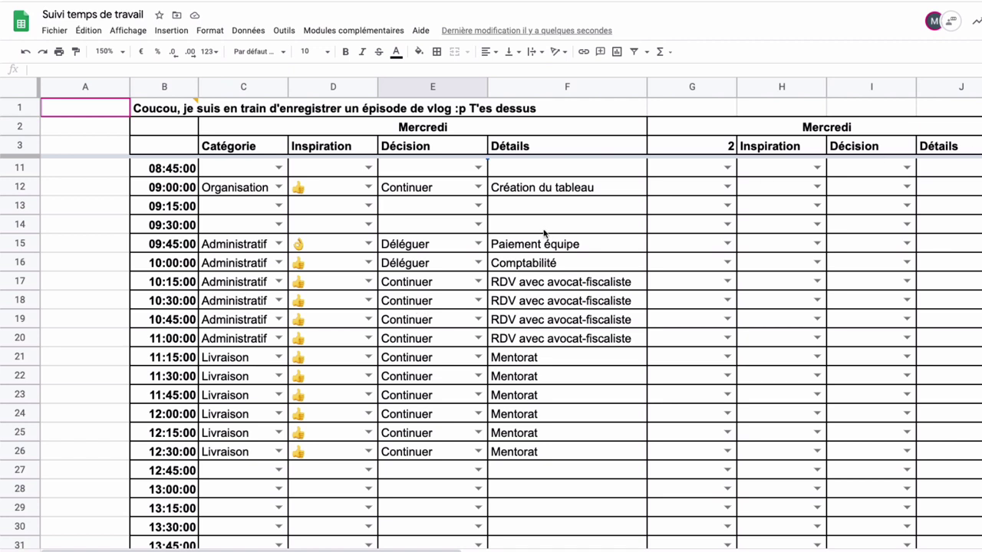
click(504, 246)
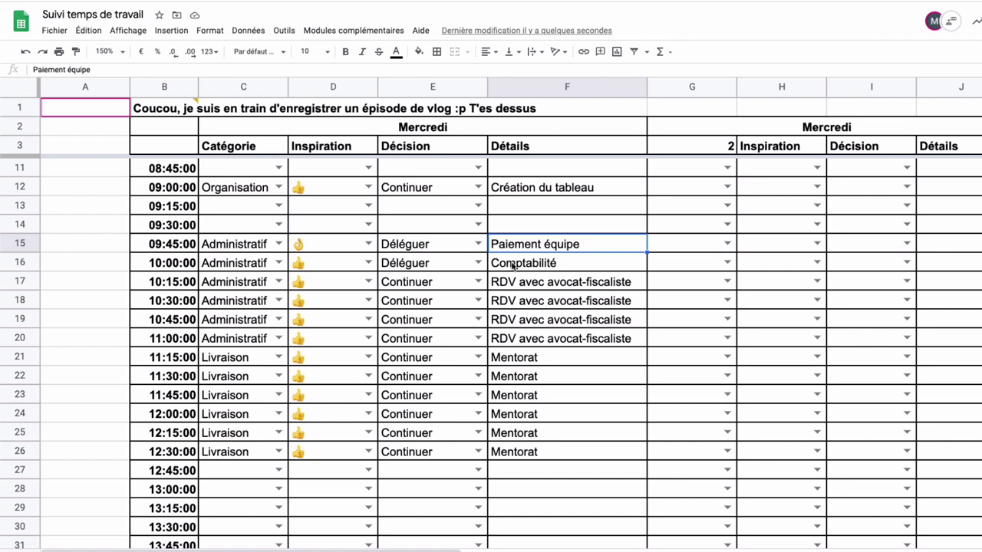
click(510, 263)
click(427, 276)
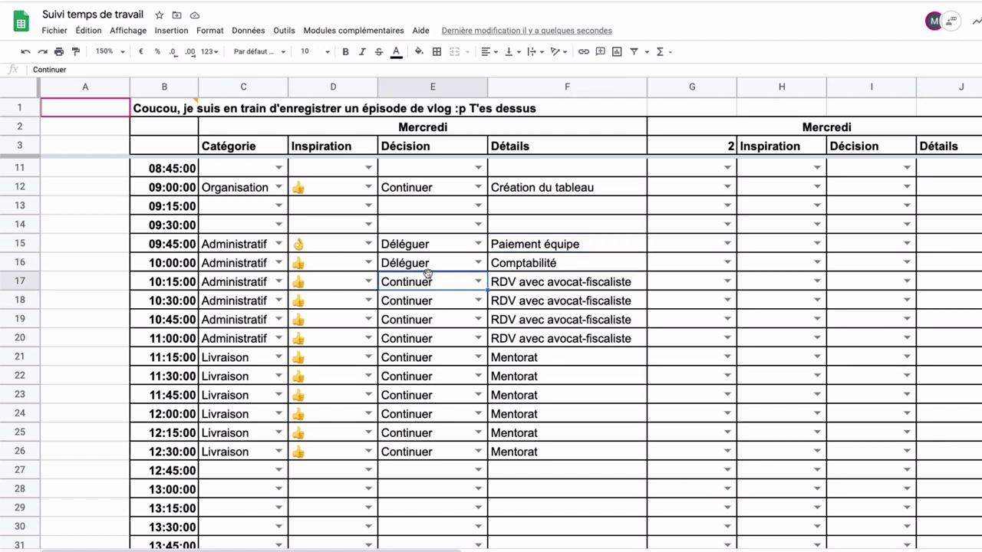
click(435, 269)
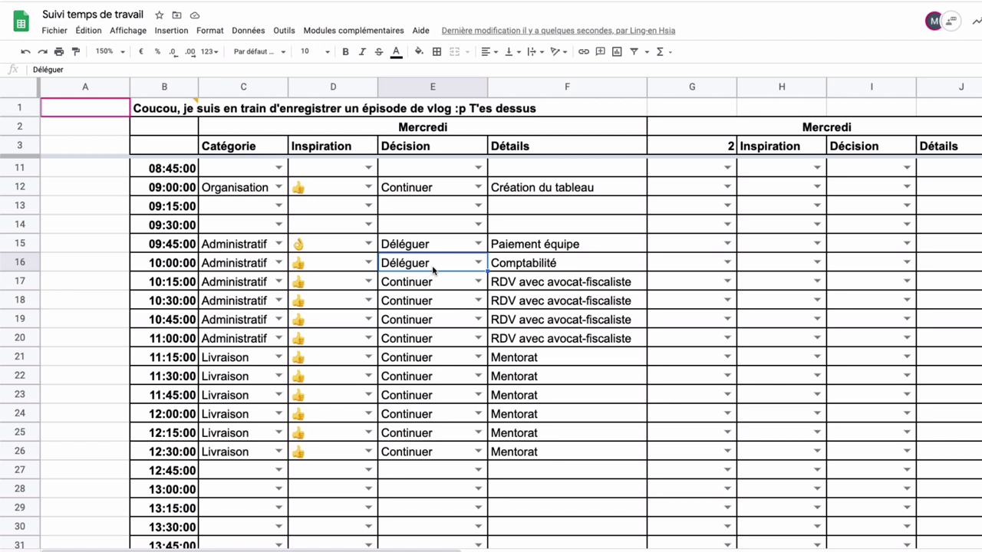
click(336, 267)
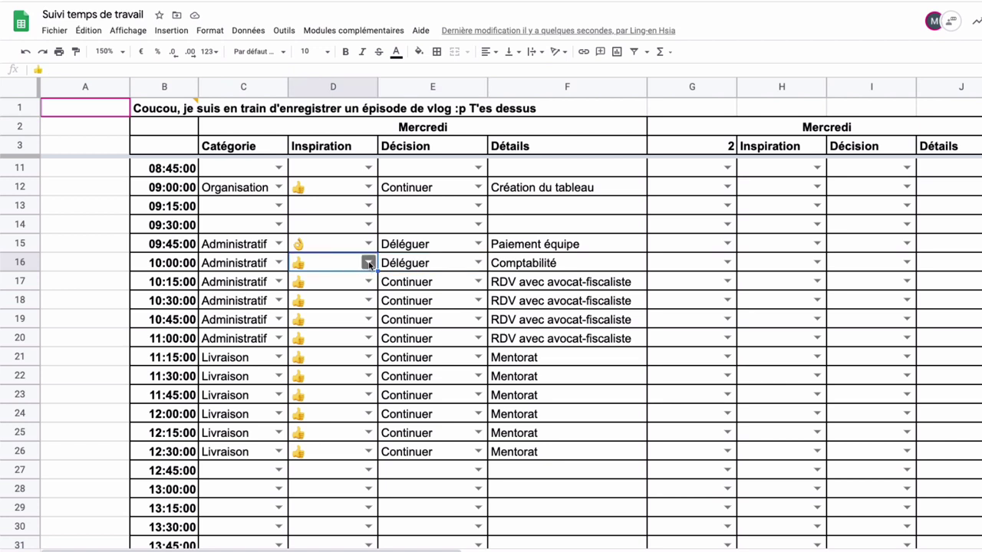
click(369, 264)
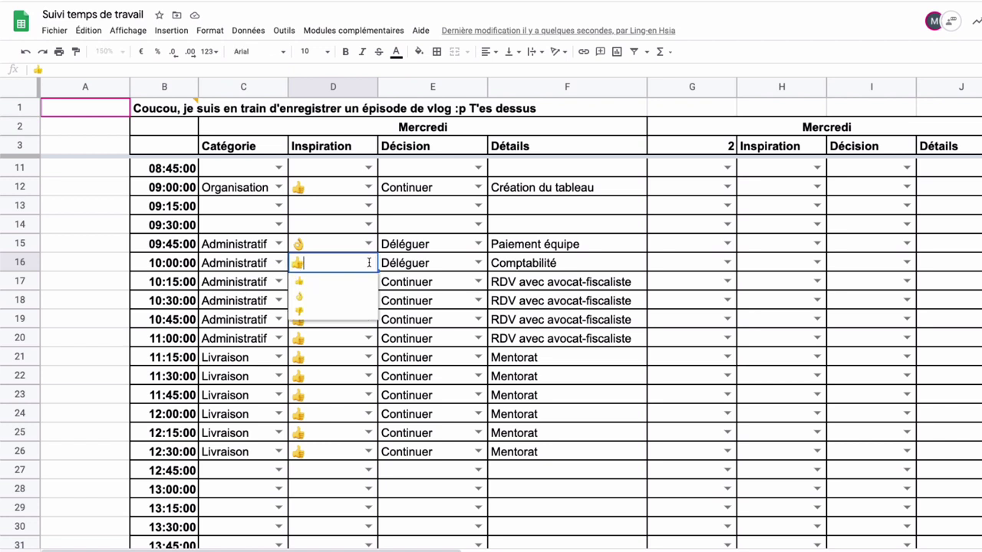
click(329, 297)
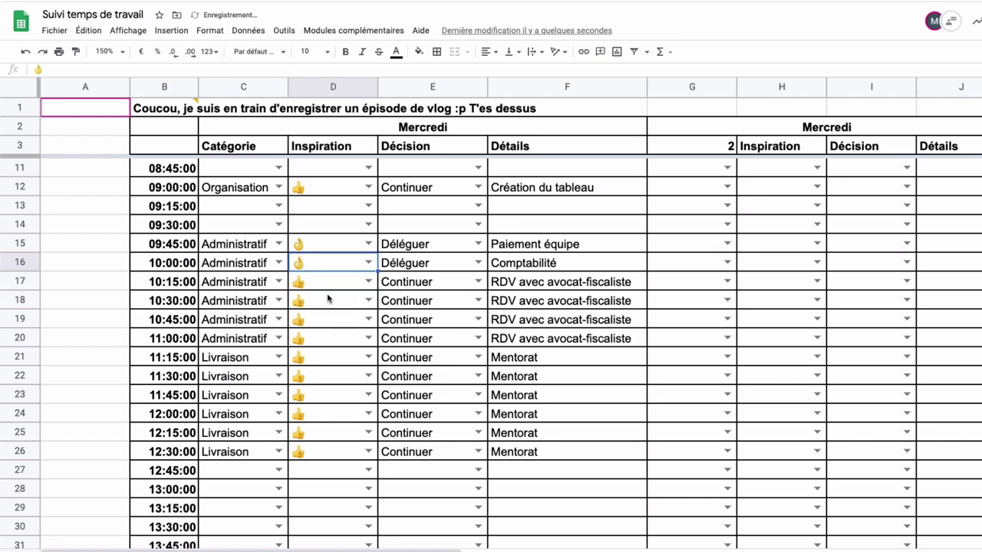
Step: Examine the Mercredi entries from the 10:15 tax-lawyer meeting through the afternoon, ending at the effective hours worked figure
click(421, 291)
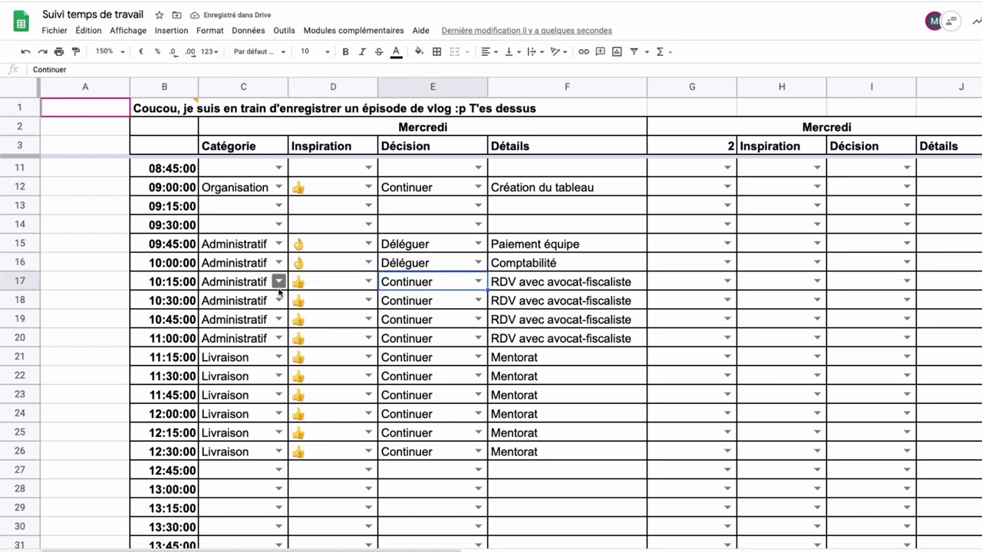
click(332, 289)
click(558, 290)
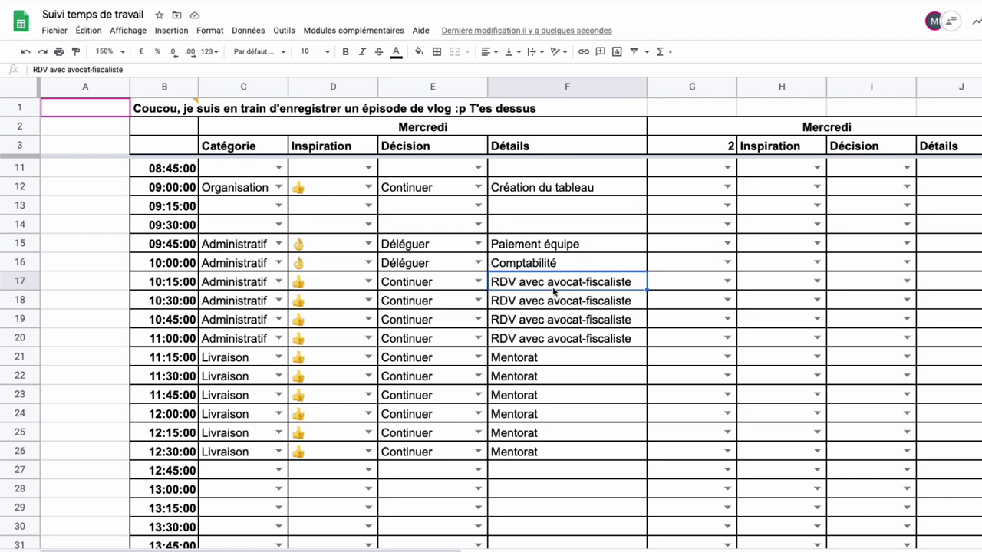
scroll(301, 341, down, 1)
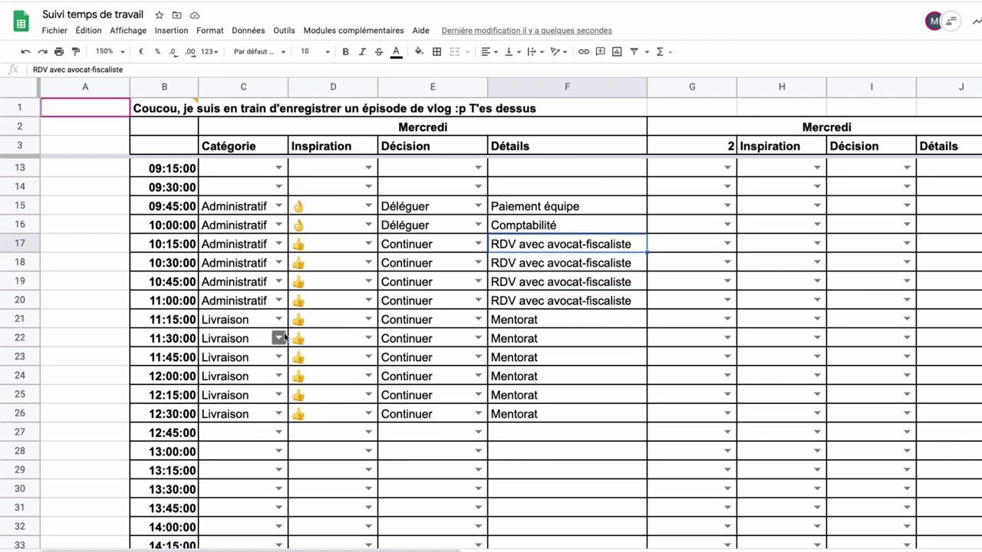
scroll(281, 337, down, 1)
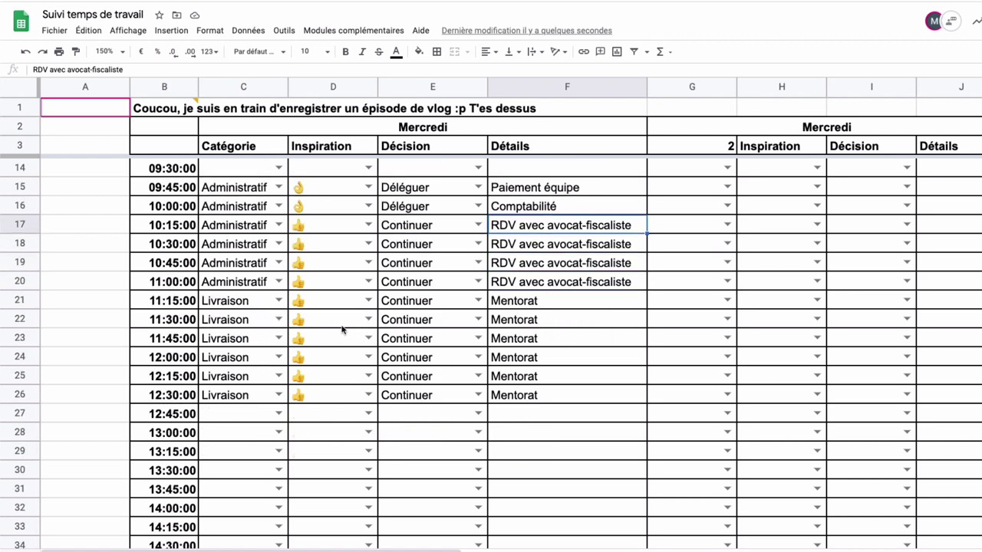
scroll(455, 336, down, 3)
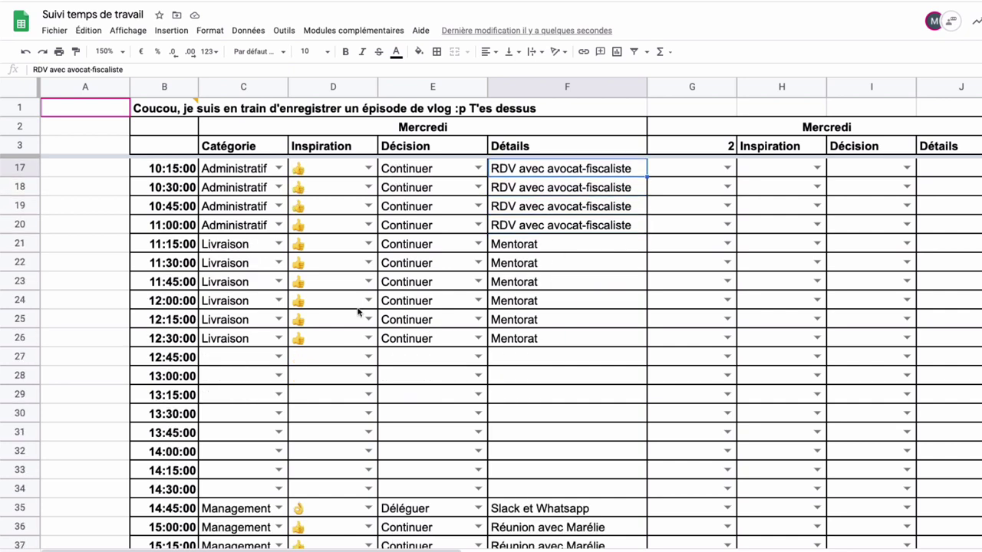
scroll(358, 311, down, 10)
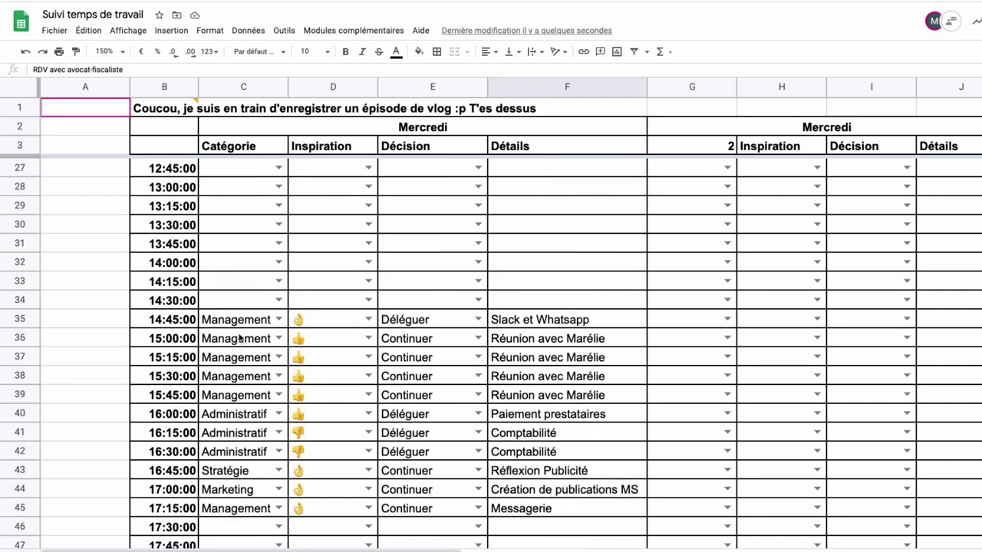
scroll(355, 368, down, 5)
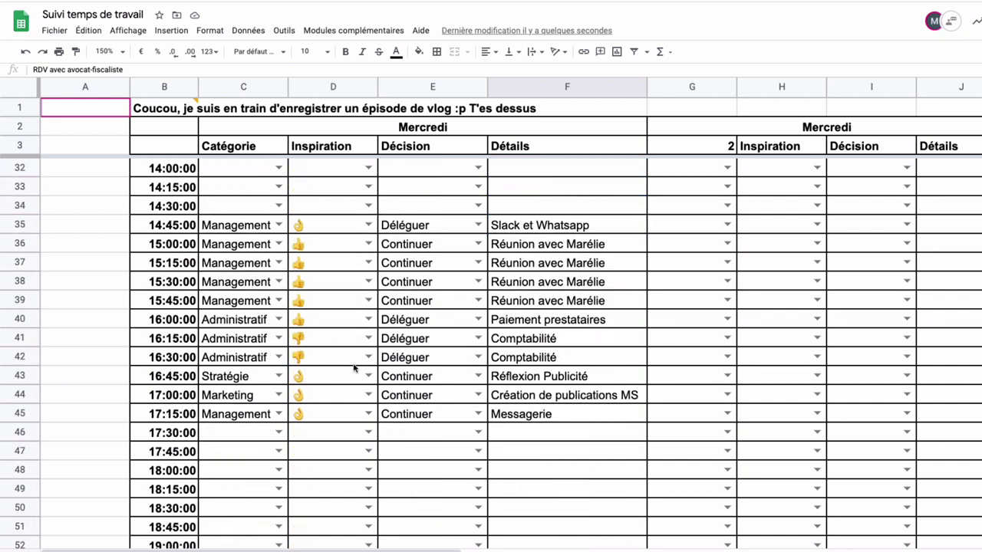
scroll(355, 370, down, 18)
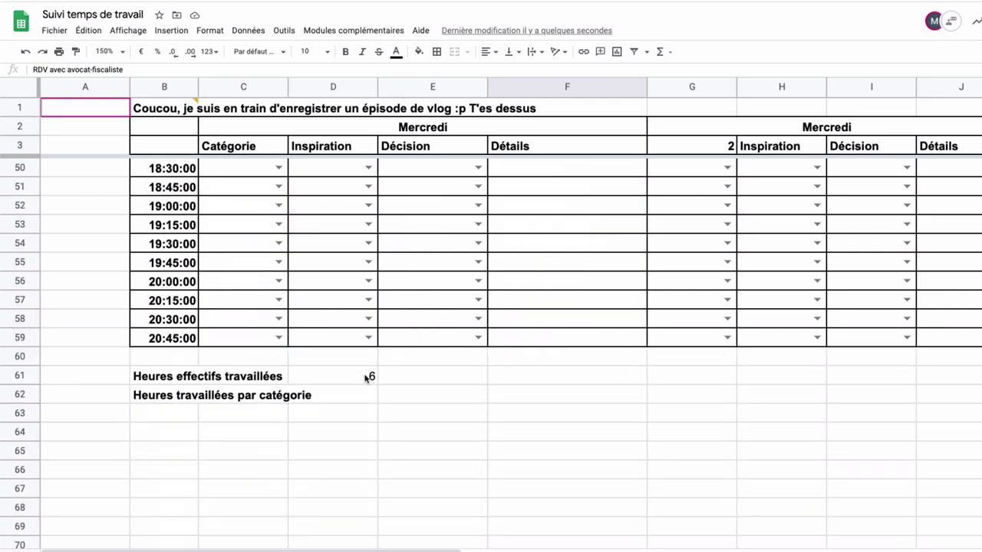
click(366, 377)
Step: Log a Mercredi 18:30 entry with category Management, inspiration 👌, decision Continuer and details "Messagerie"
scroll(424, 381, up, 7)
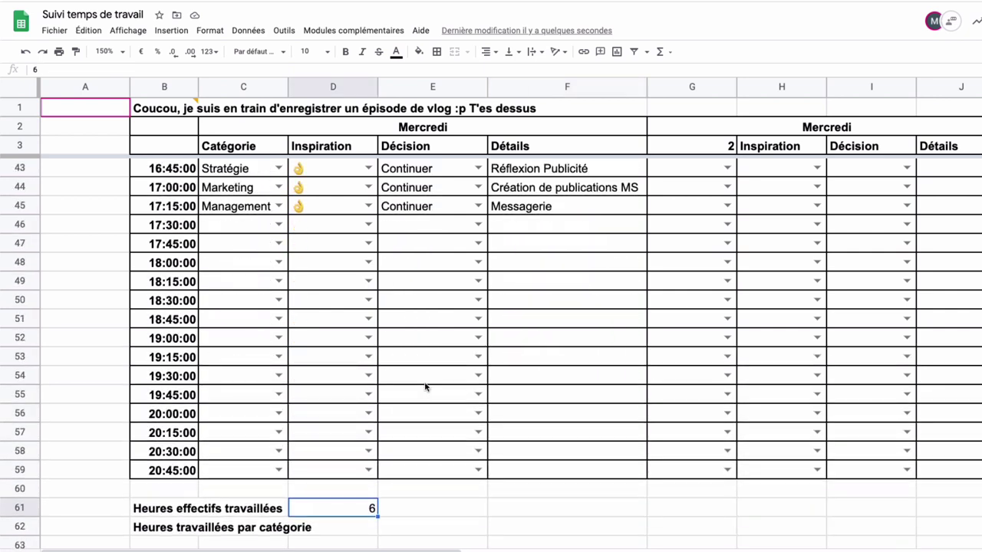
click(279, 300)
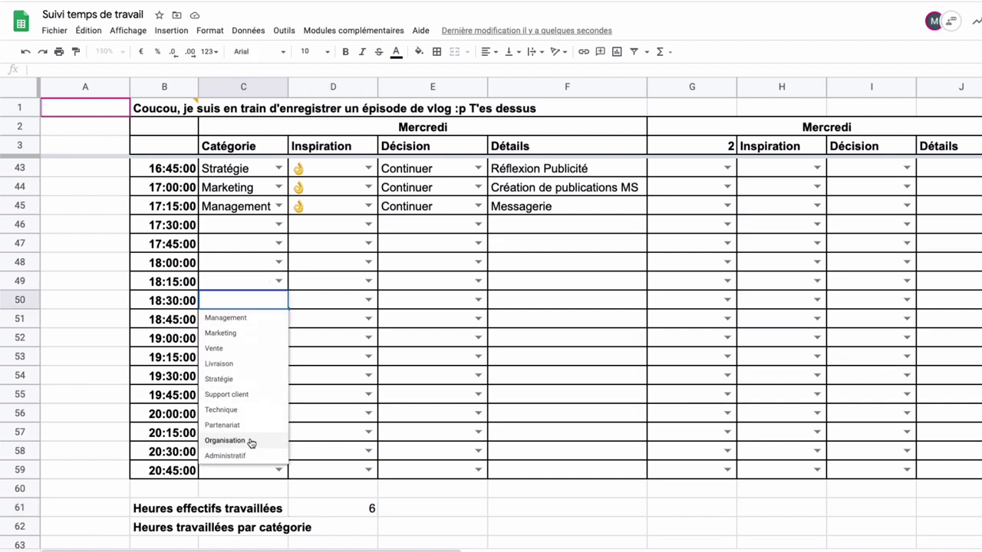
click(254, 318)
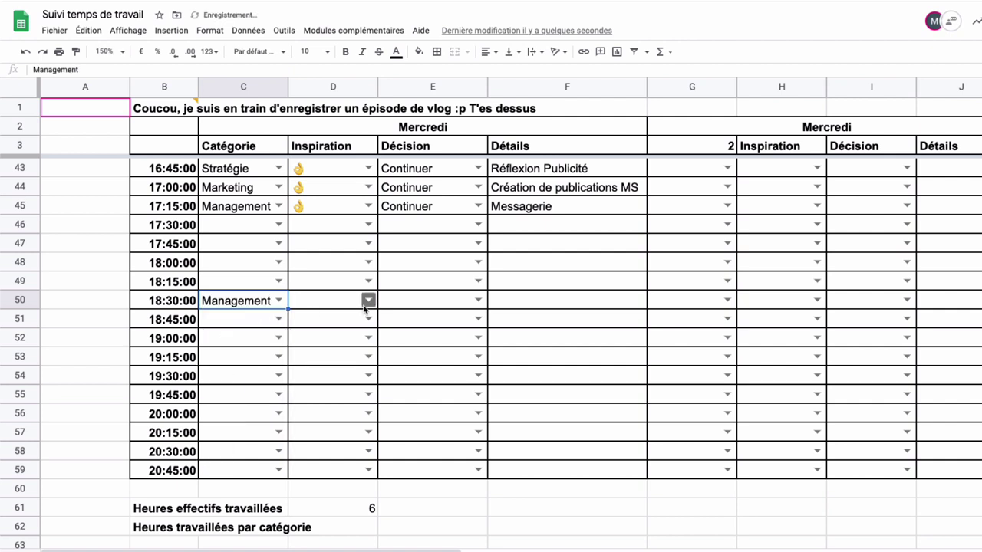
click(367, 299)
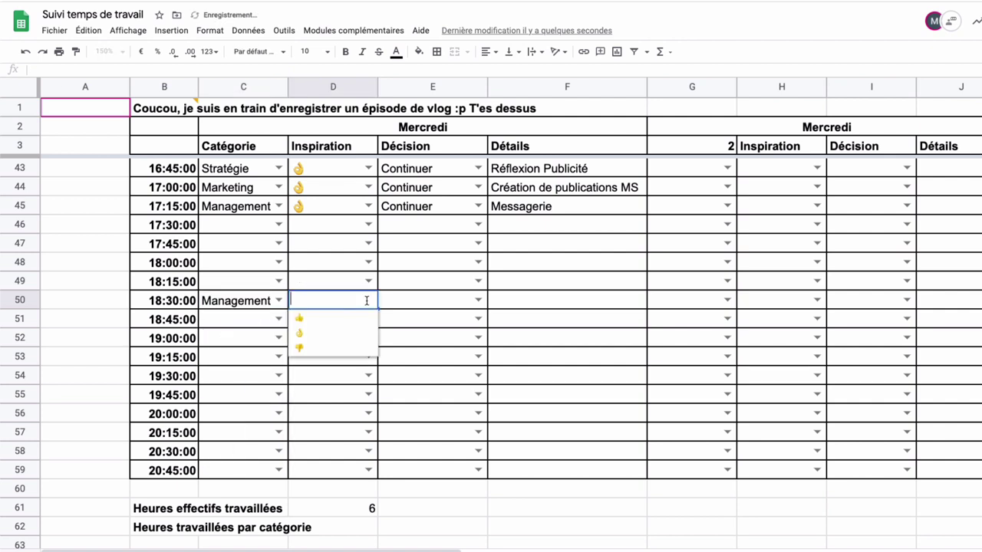
click(339, 333)
click(477, 300)
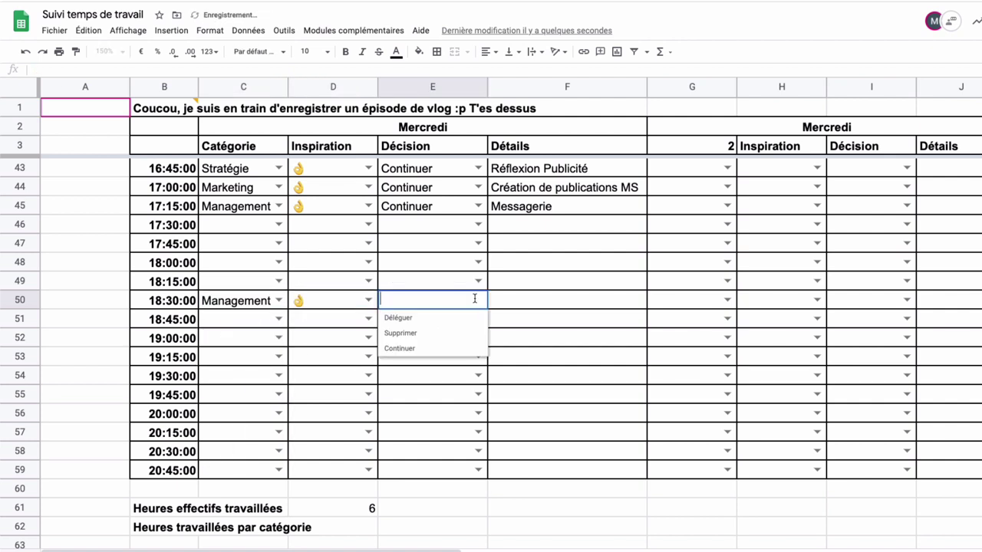
click(423, 349)
click(535, 305)
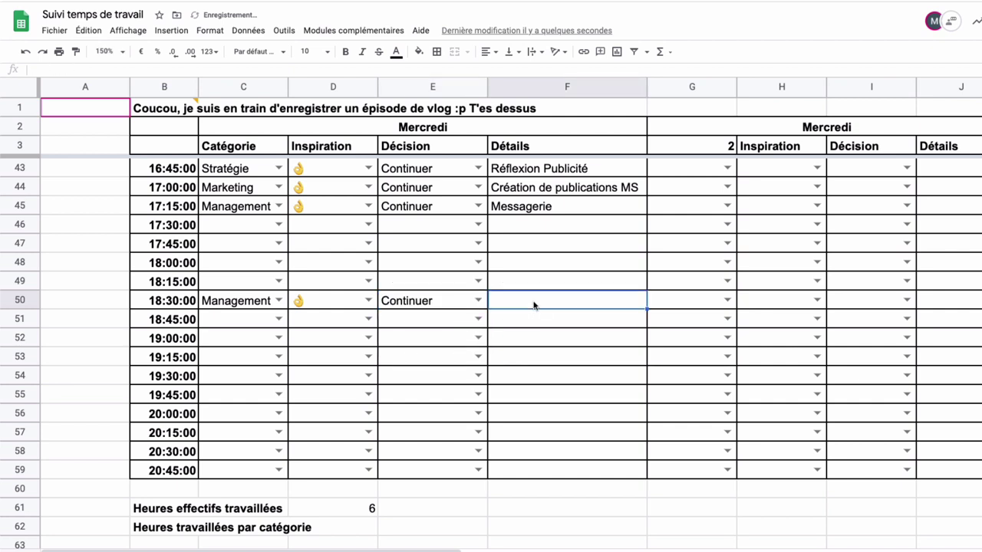
text(Messagerie)
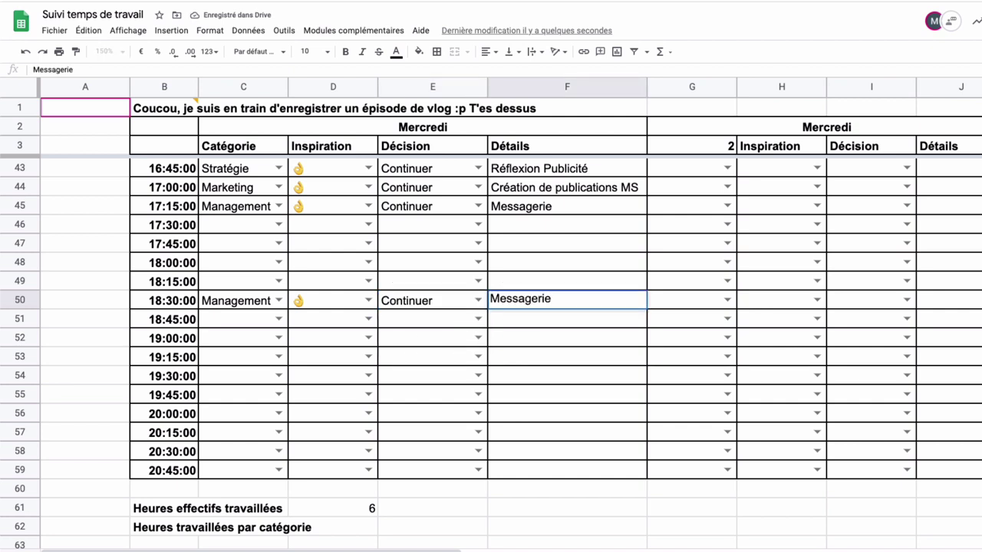
key(Return)
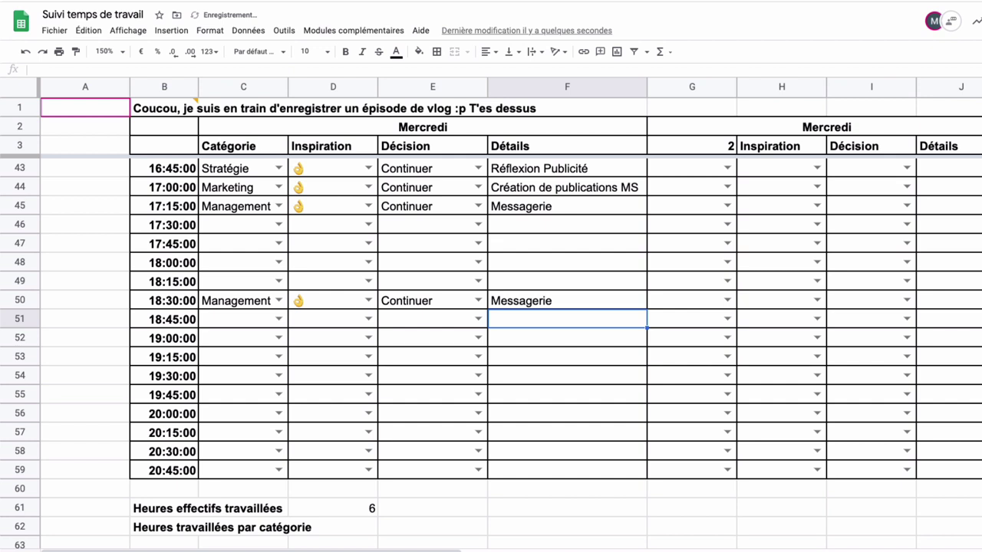
click(32, 300)
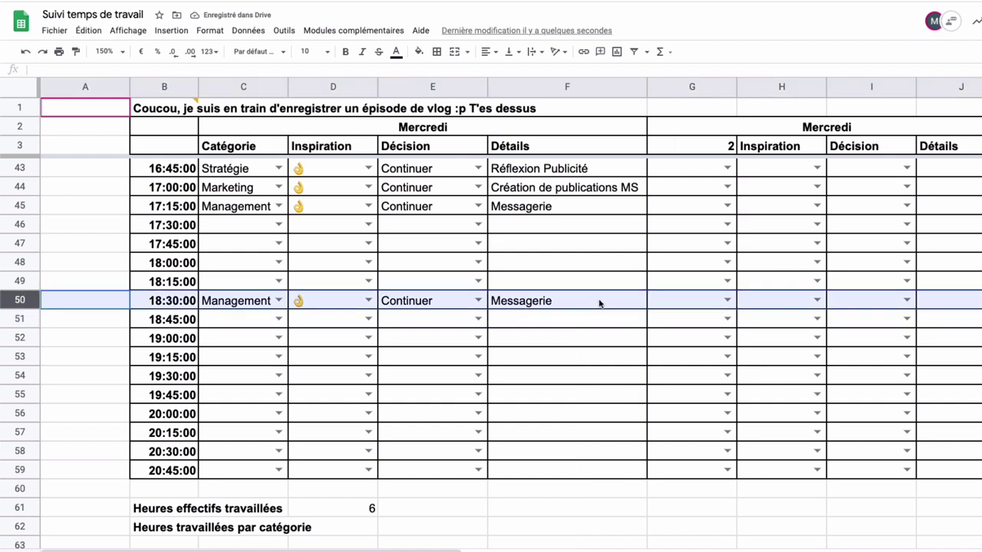
Step: Rename the second Mercredi day header, above columns G to J, as "Jeudi"
scroll(710, 301, right, 2)
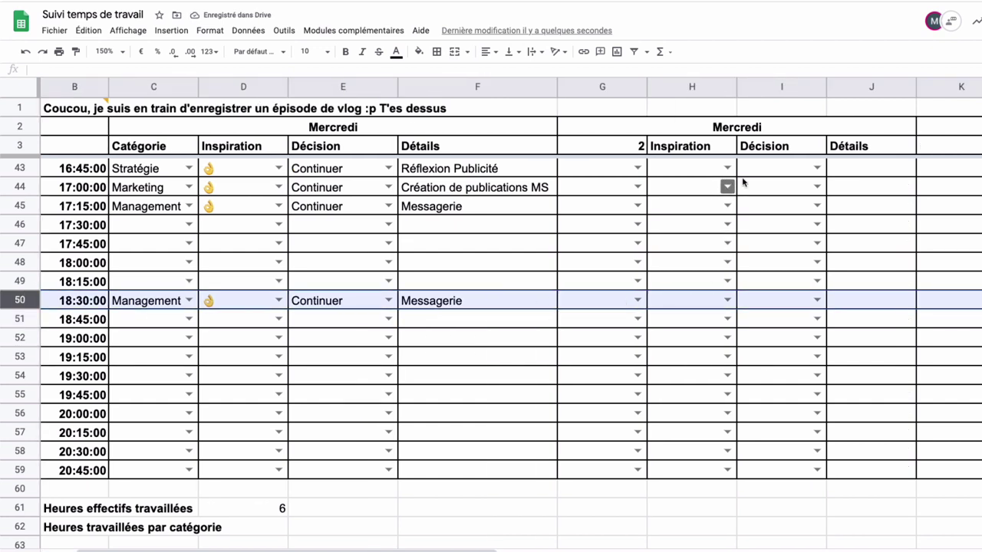
click(744, 129)
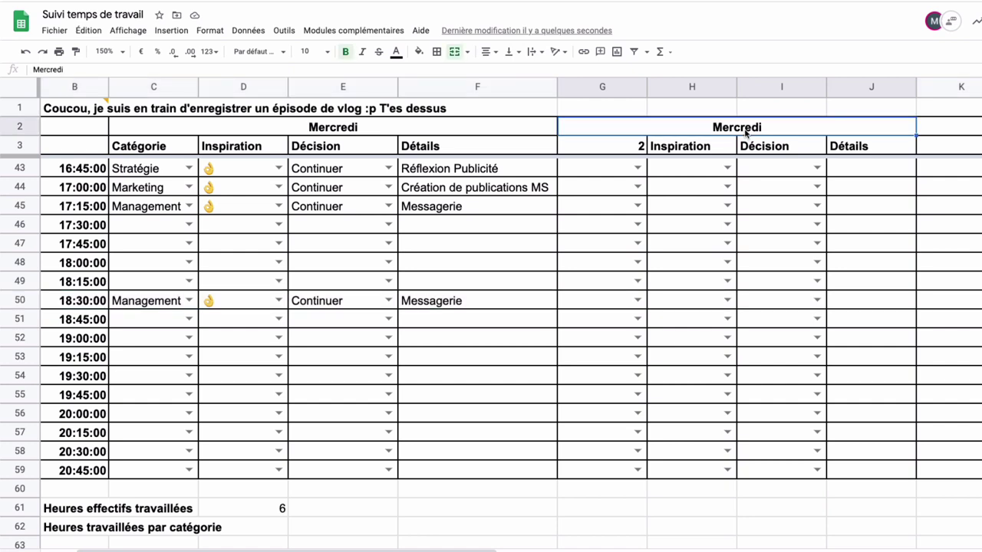
text(Jeudi)
key(Return)
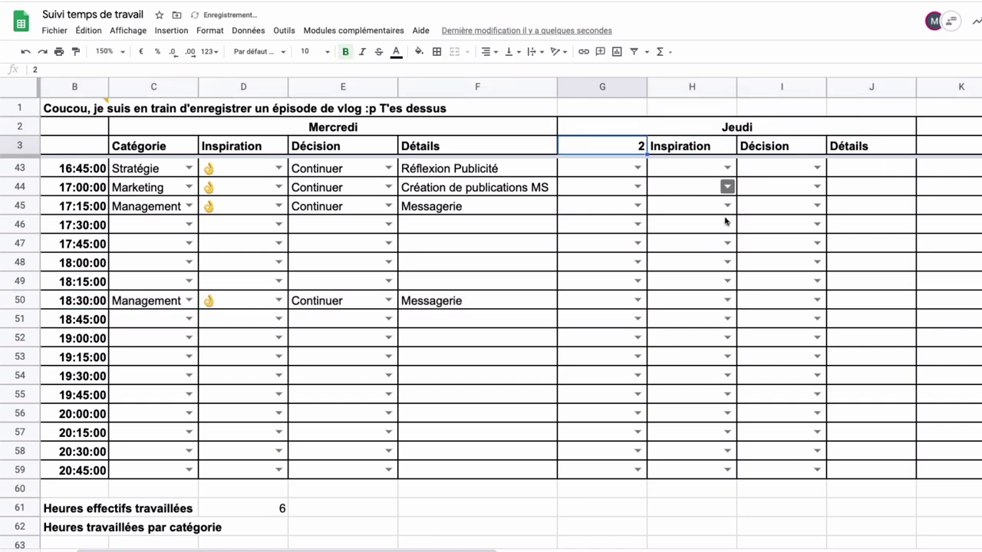
Step: Log a Jeudi 08:45 entry with category Marketing, inspiration 👍, decision Continuer and details "Vlog"
scroll(724, 221, up, 13)
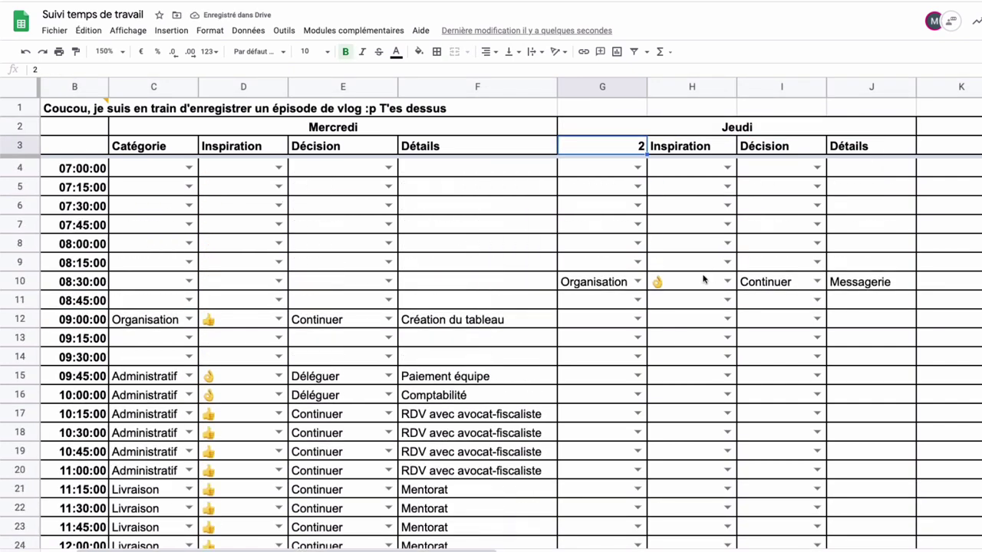
click(607, 301)
click(639, 299)
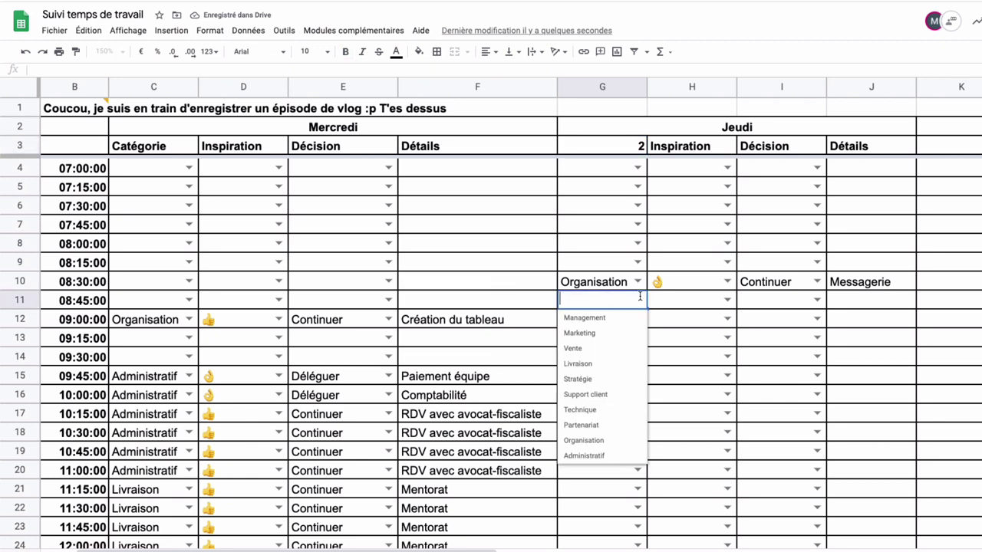
click(612, 333)
click(727, 299)
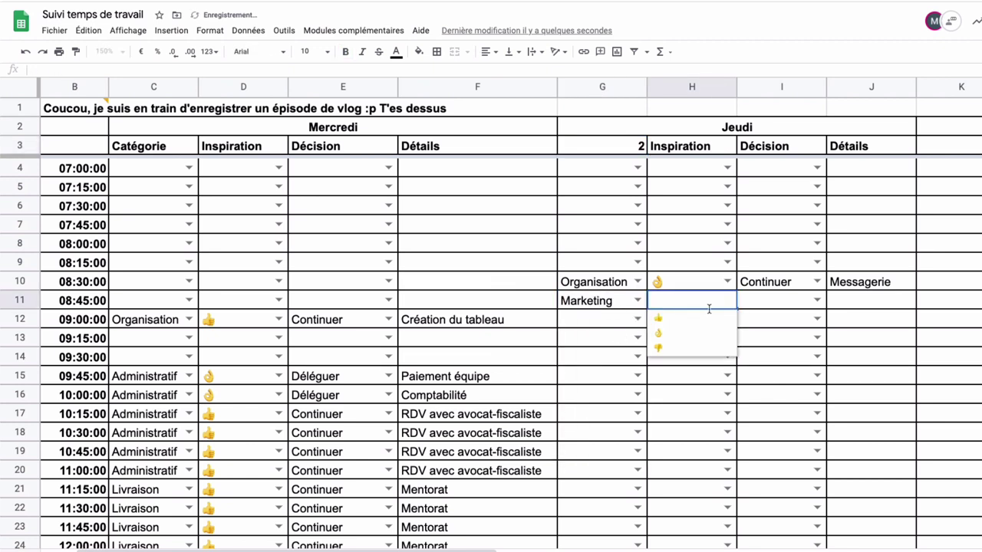
click(702, 318)
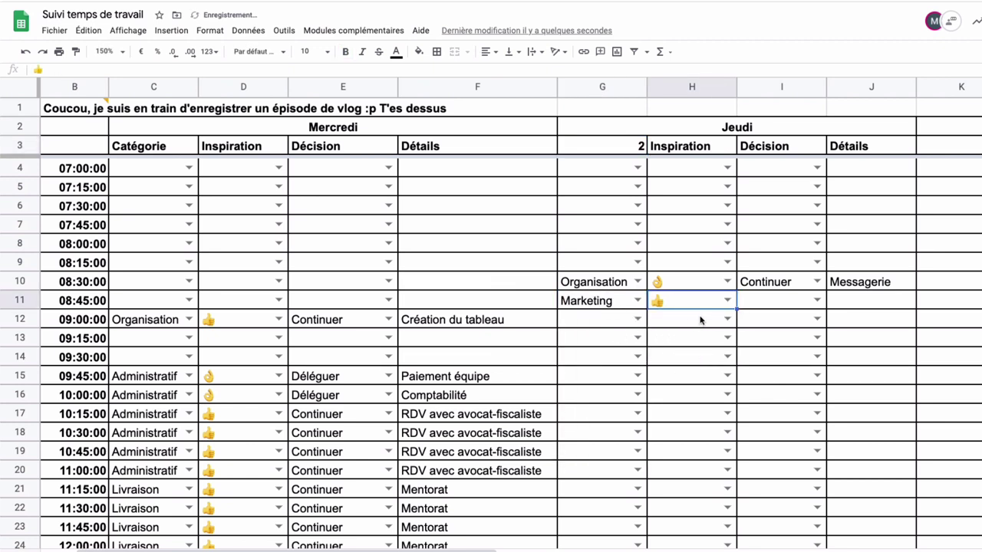
click(815, 300)
click(768, 350)
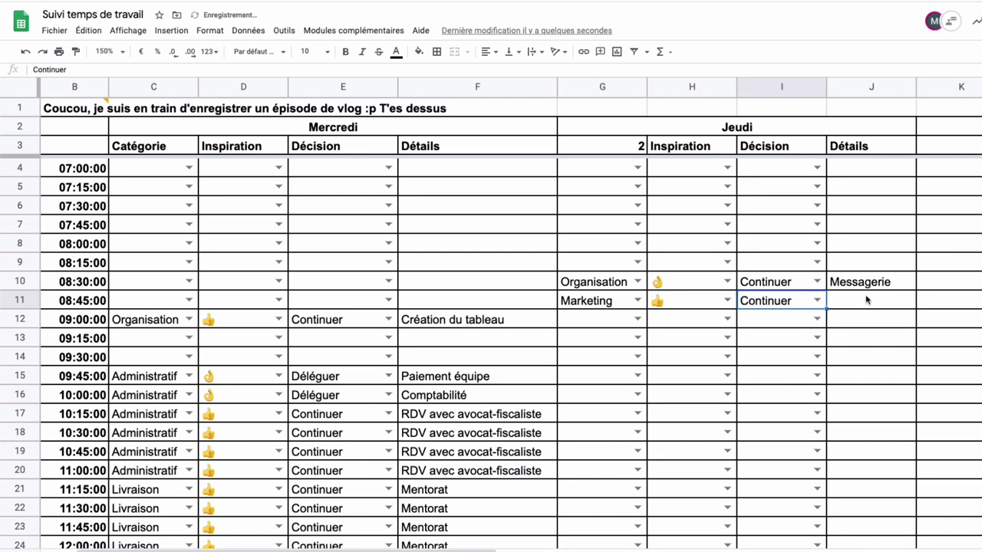
click(867, 300)
text(Vlog)
key(Return)
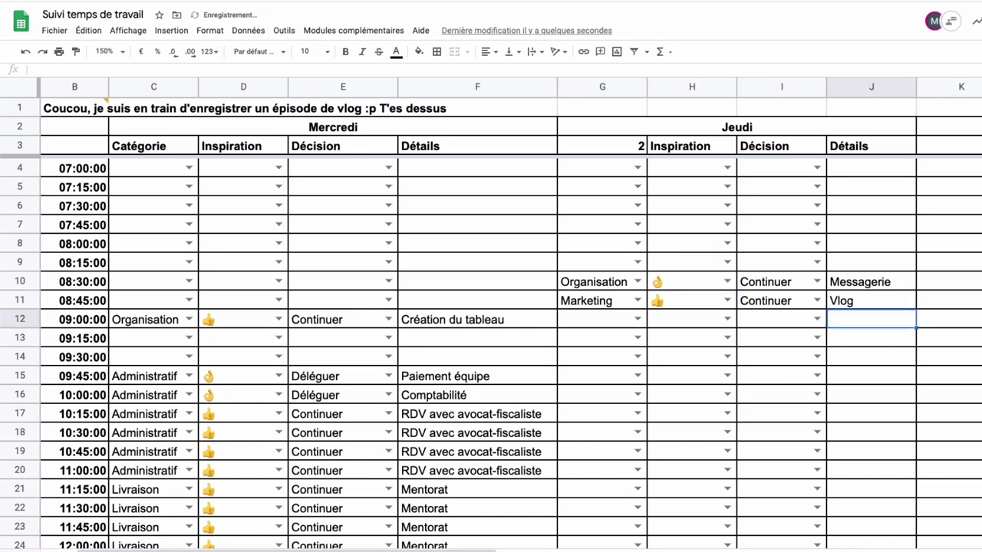
Step: Set the category of the Jeudi 09:00 slot to Management
click(637, 319)
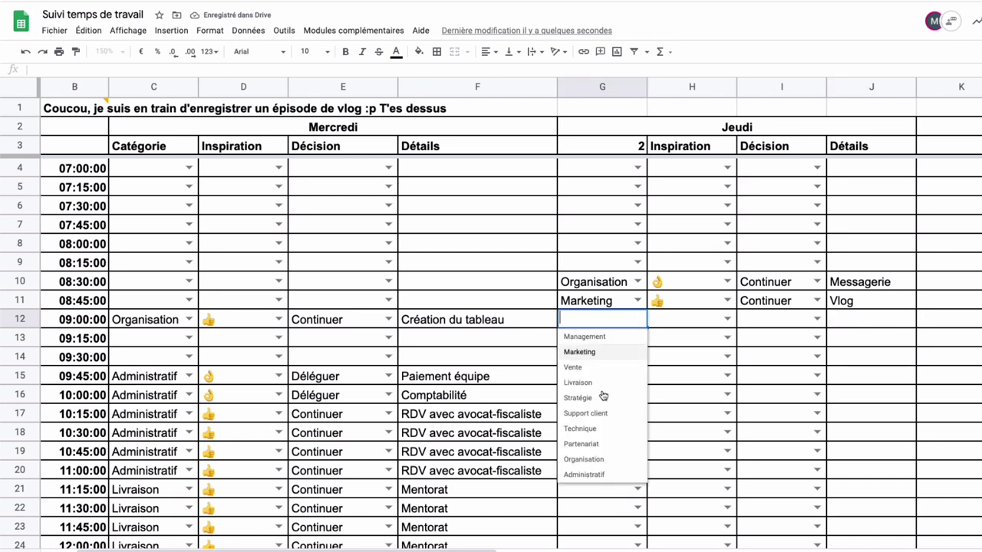
click(608, 338)
click(727, 319)
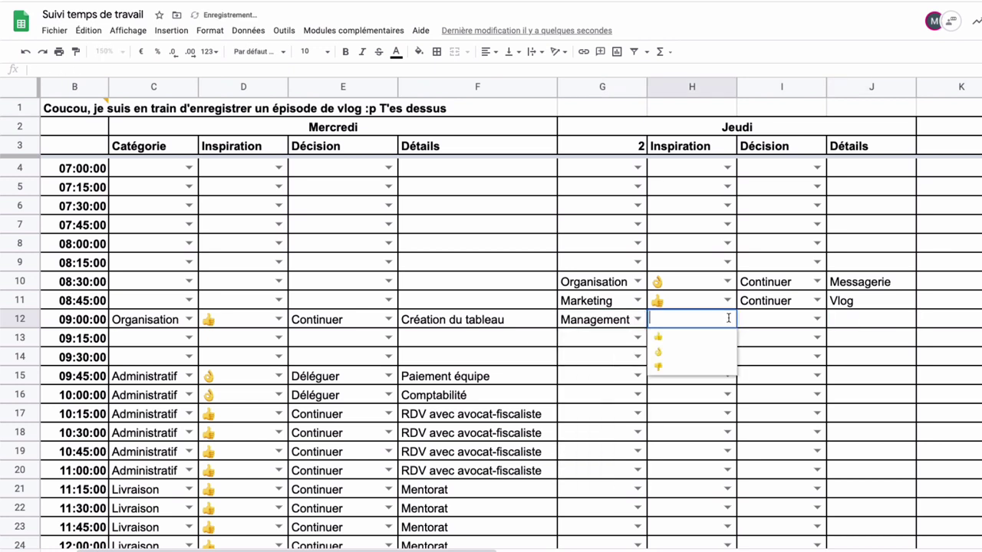
click(689, 352)
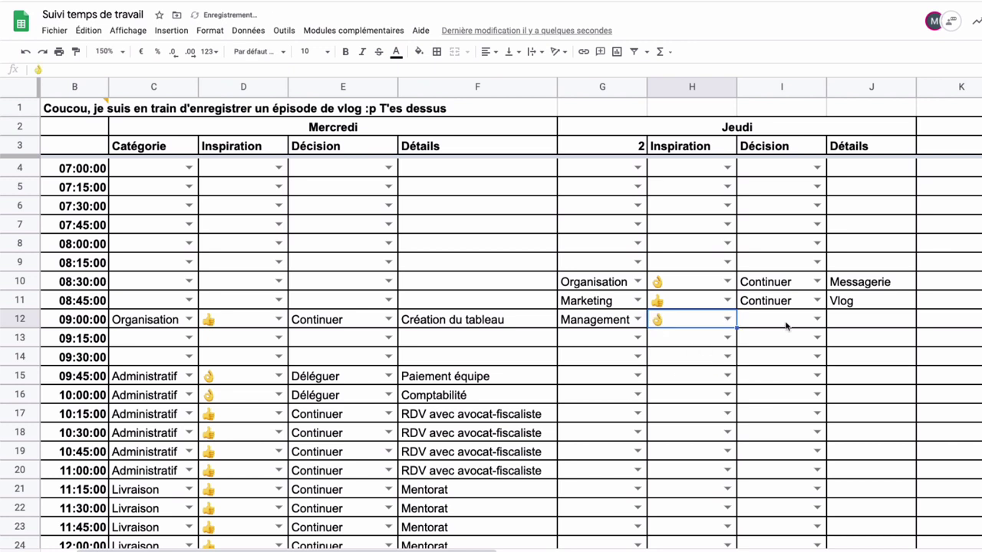
click(814, 319)
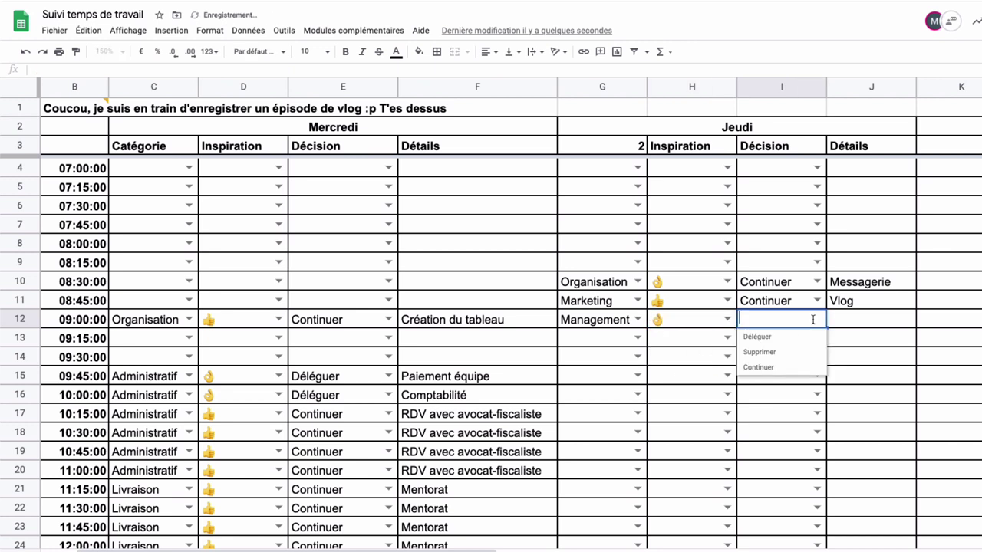
click(726, 319)
key(BackSpace)
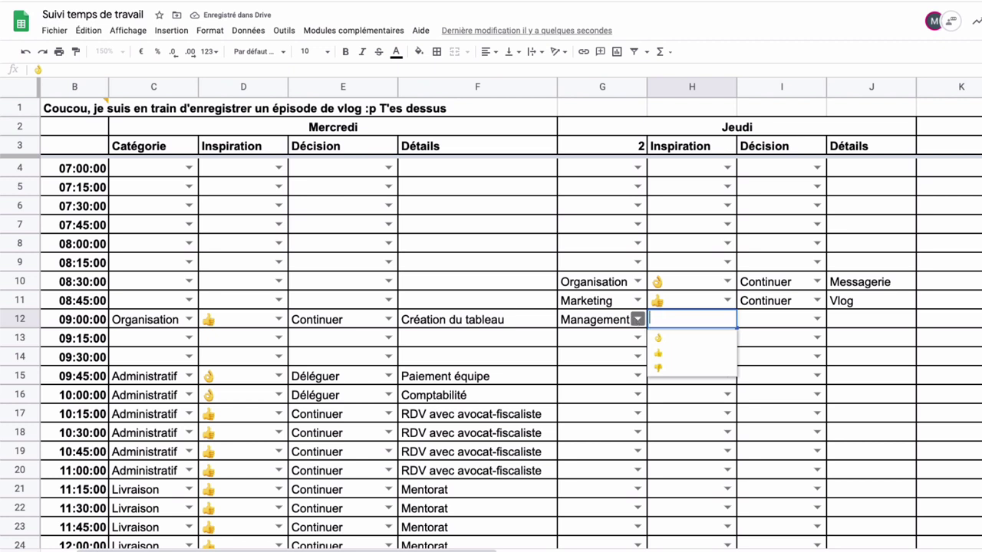
key(Return)
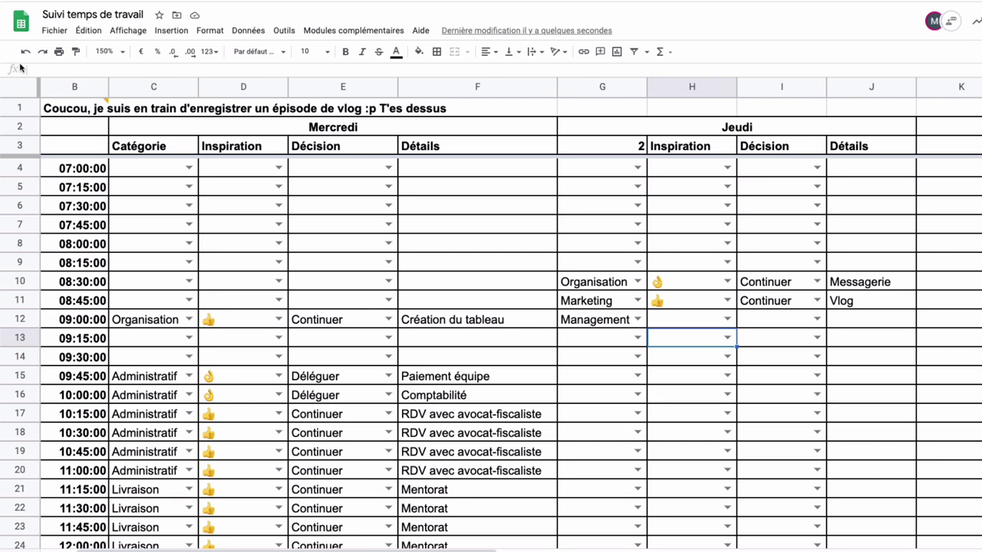
Step: Replace the "2" in the Jeudi header row with a copy of the Mercredi "Catégorie" header
click(158, 151)
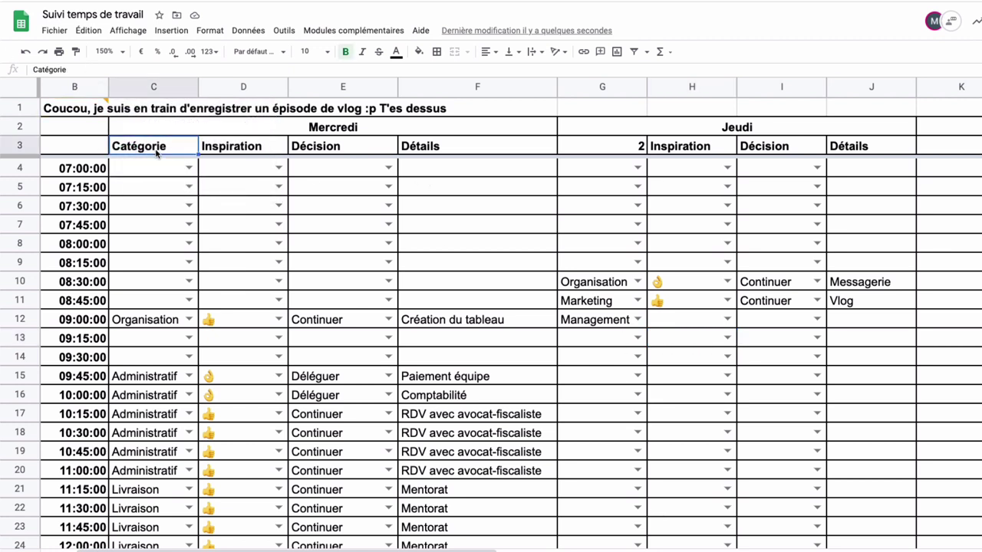
key(ctrl+c)
click(600, 150)
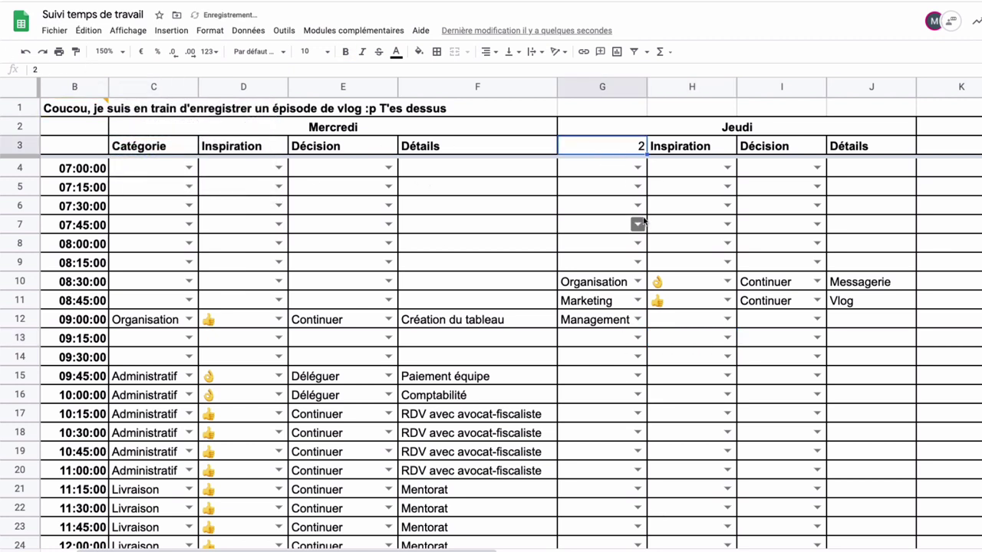
click(157, 144)
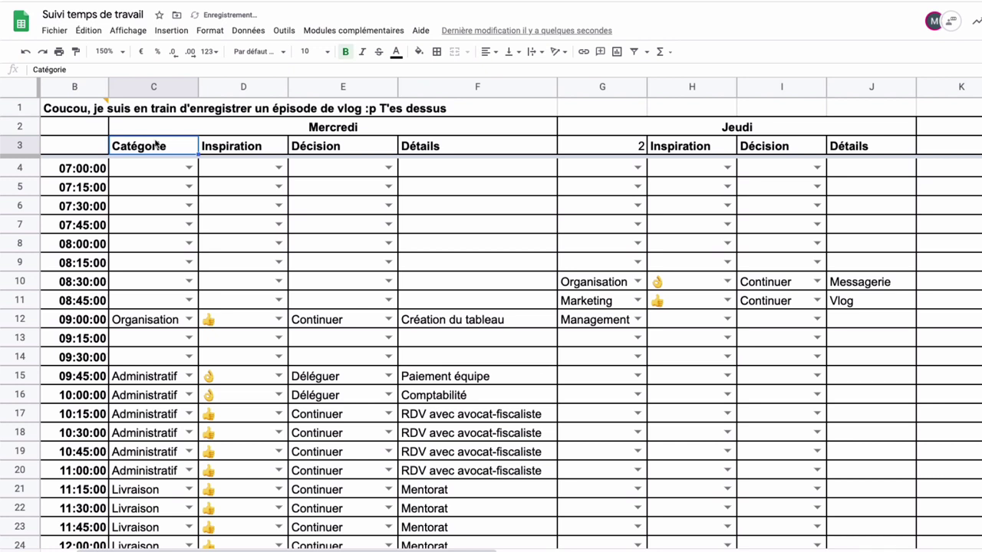
click(595, 149)
key(ctrl+v)
click(706, 226)
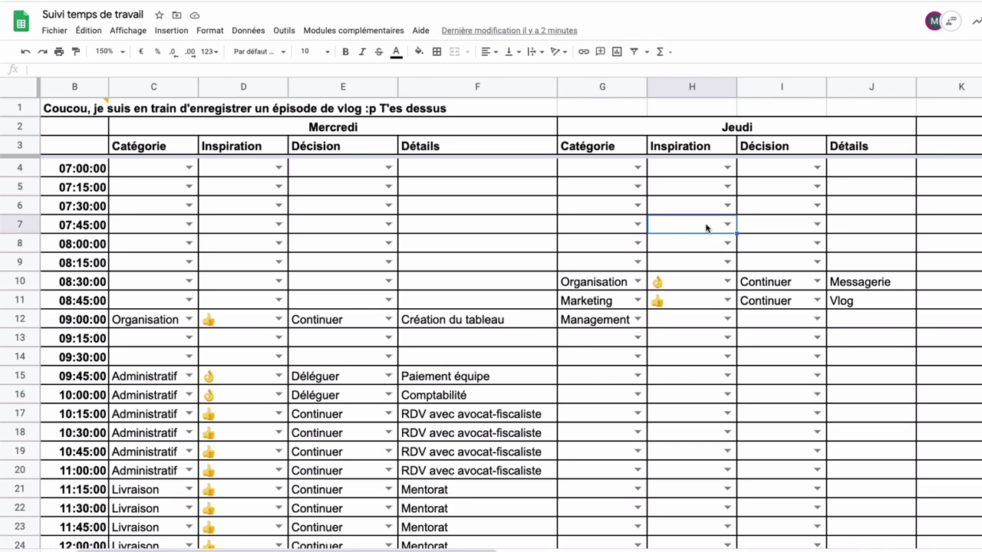
Step: Enter "Réunion opérationnel" as the details of the Jeudi 09:00 slot
click(859, 321)
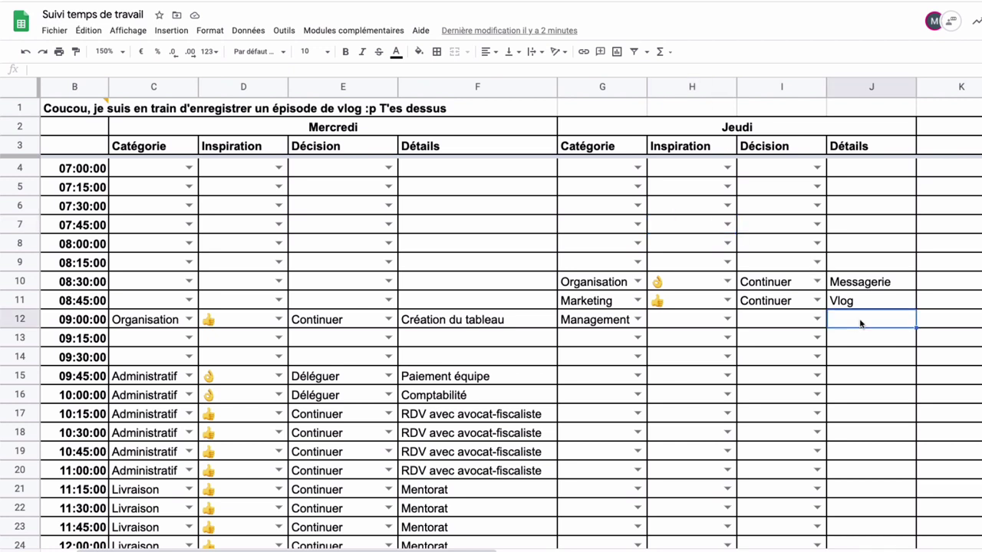
text(Réunion opé)
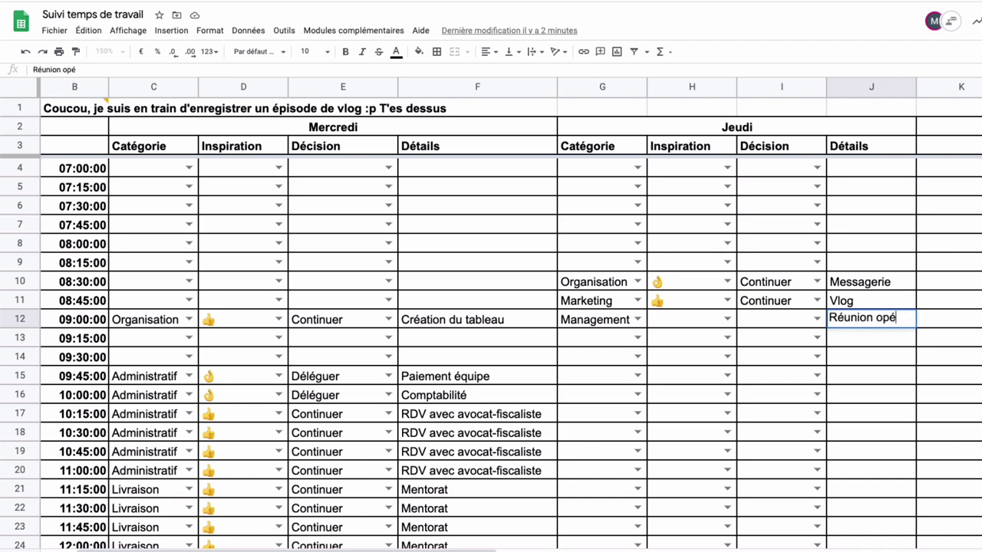
text(rationnels)
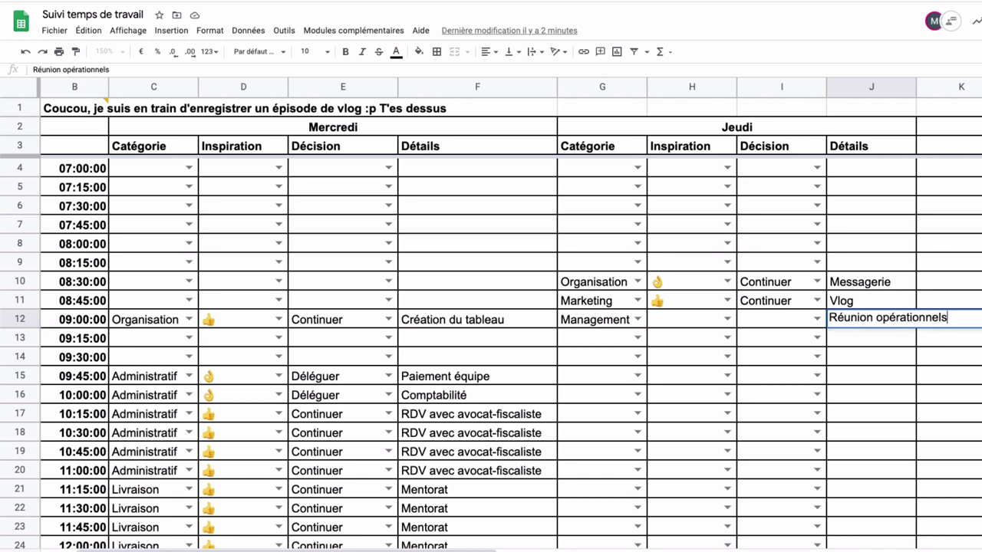
key(BackSpace)
key(Return)
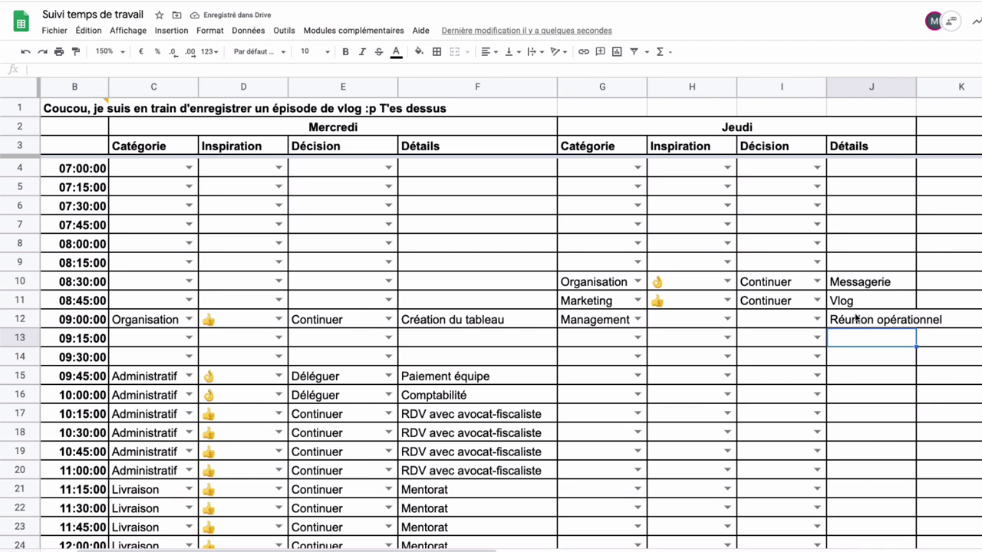
scroll(280, 211, down, 3)
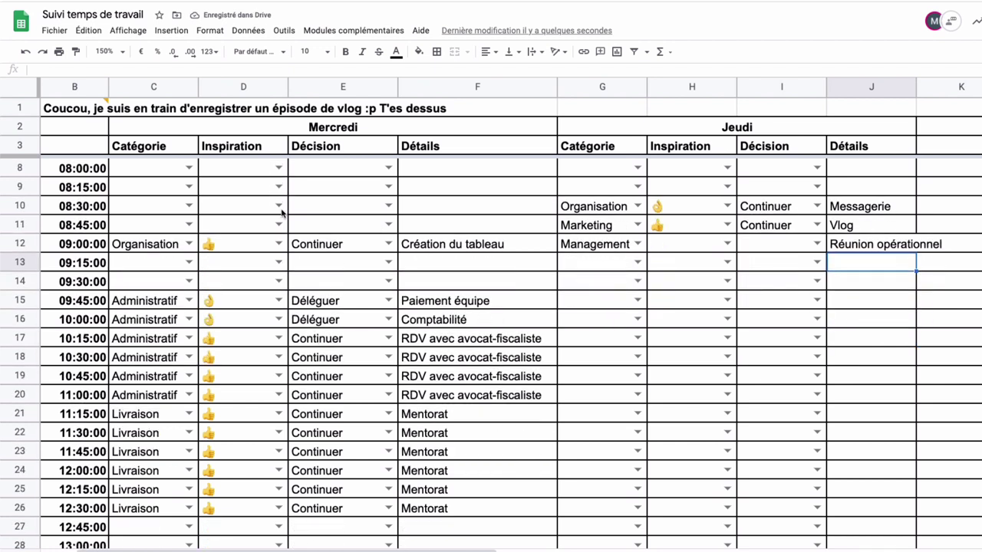